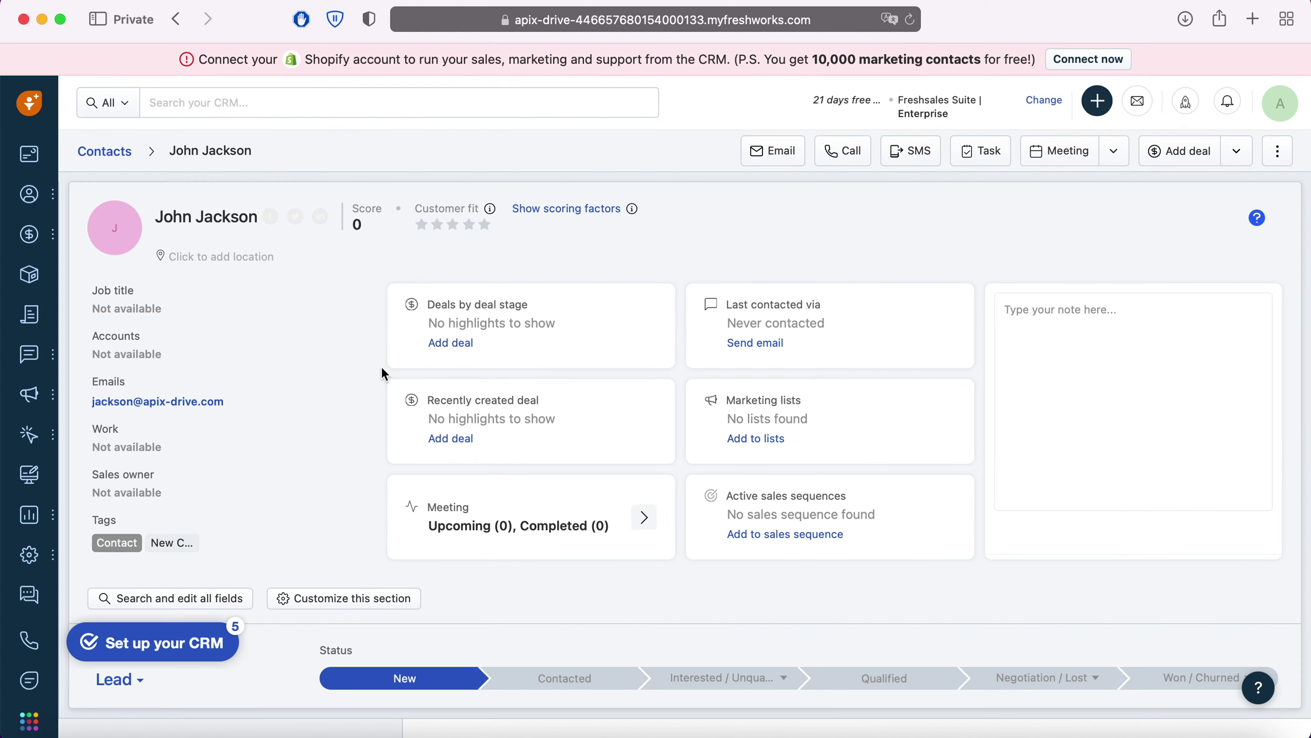
Scroll through the Freshsales contact tagged New Contact from ZohoCRM to review its fields.
scroll(383, 368, down, 6)
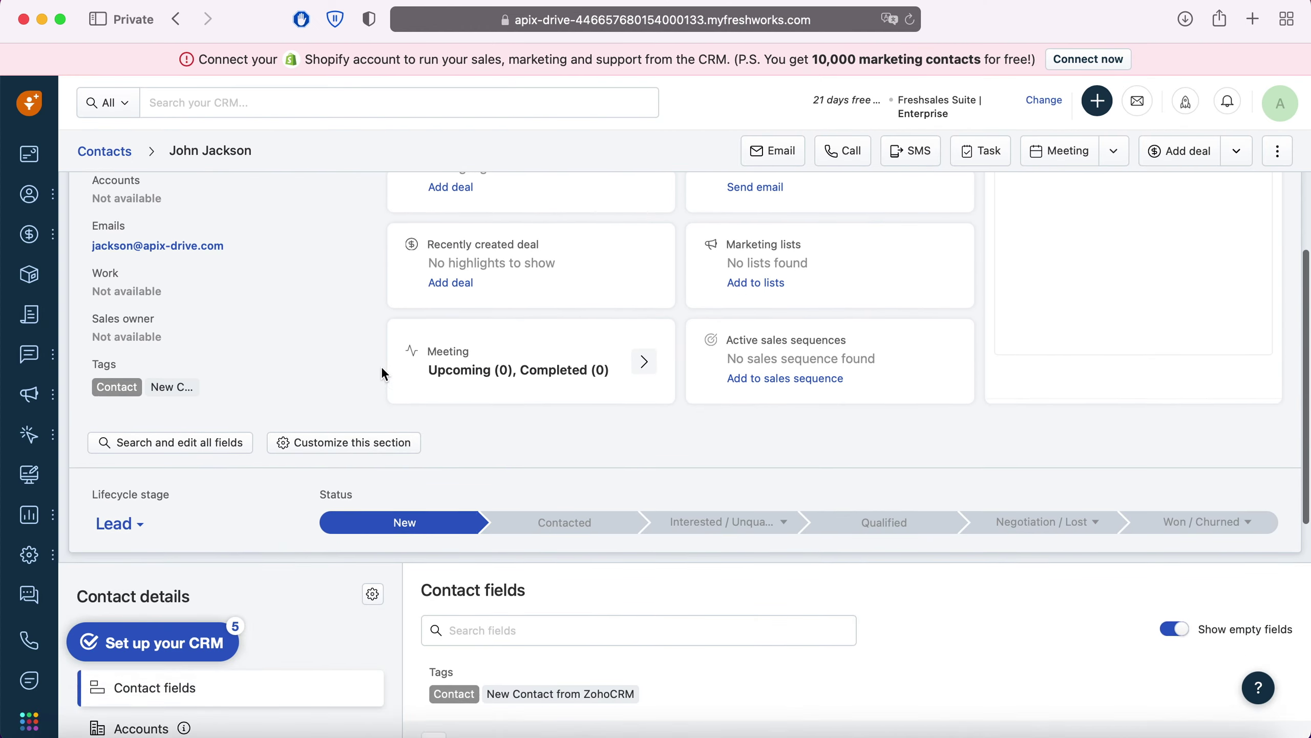
scroll(382, 369, down, 5)
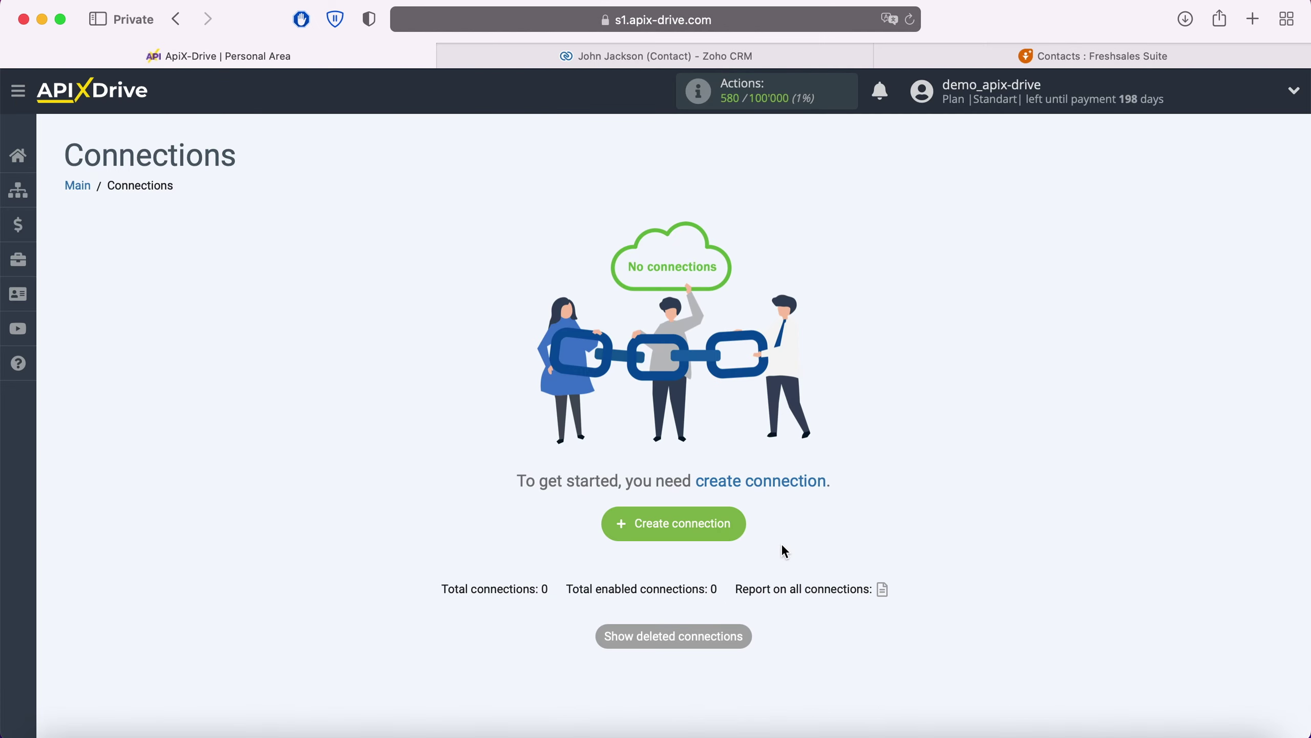
Create a new connection with Zoho CRM as the data source system.
click(733, 520)
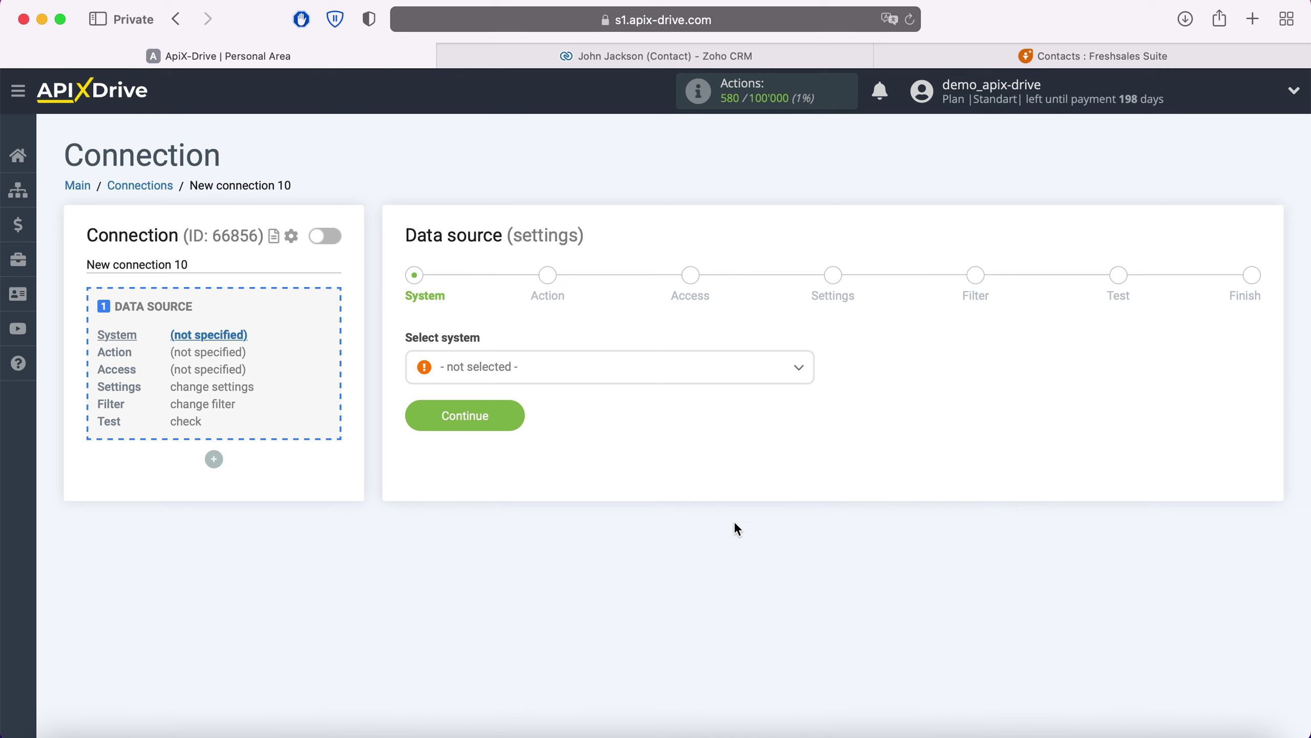
click(608, 368)
scroll(622, 483, down, 5)
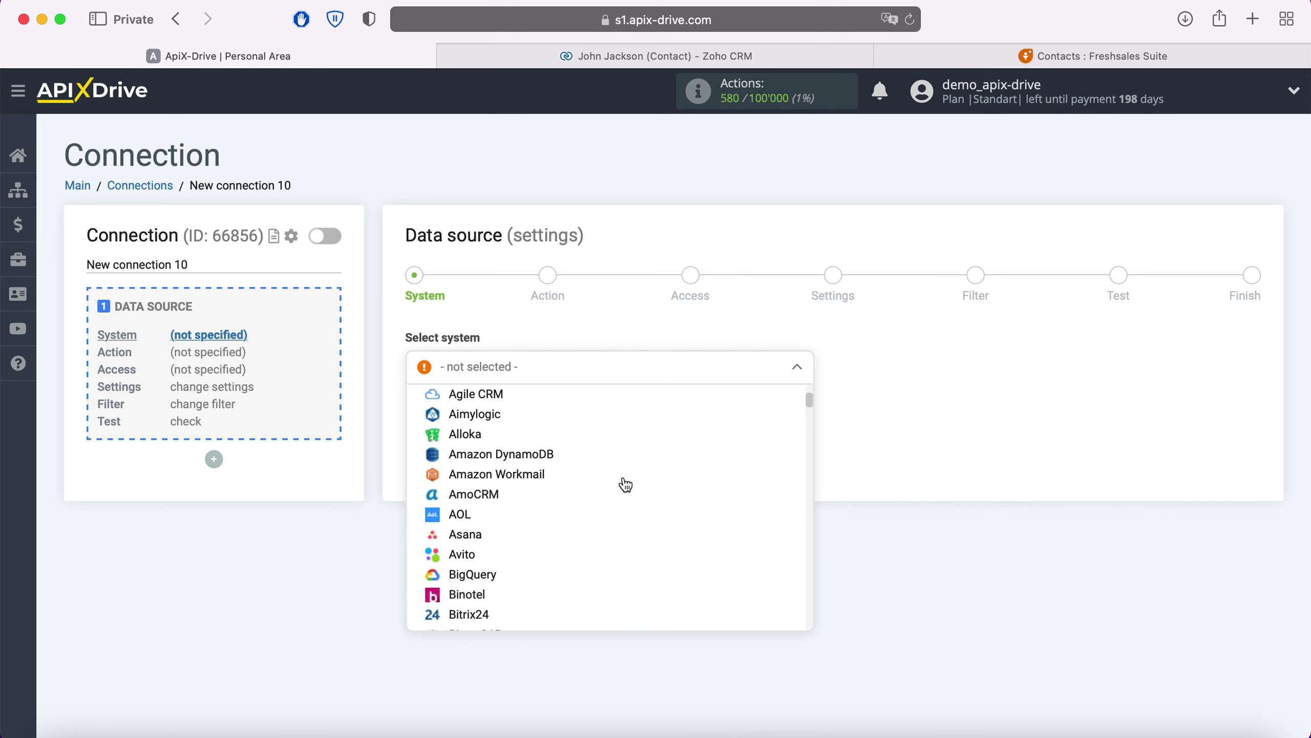
scroll(626, 484, down, 20)
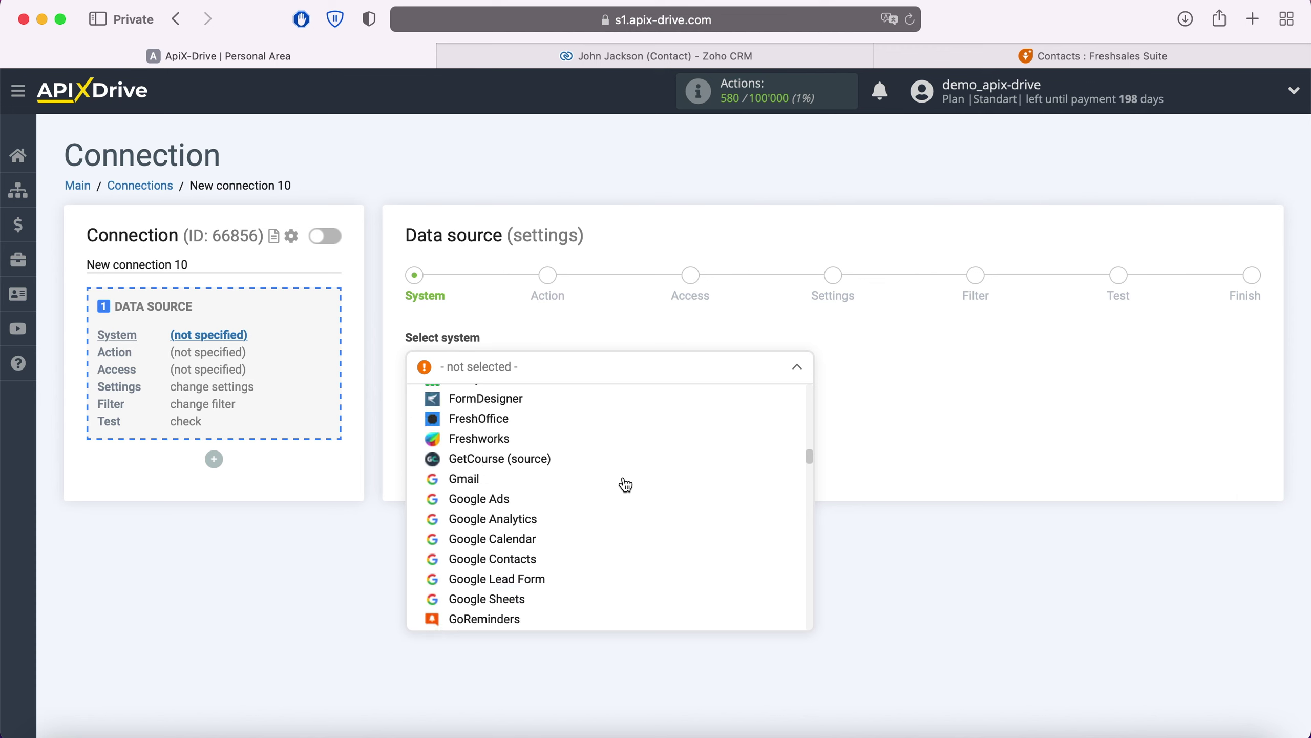
scroll(626, 484, down, 20)
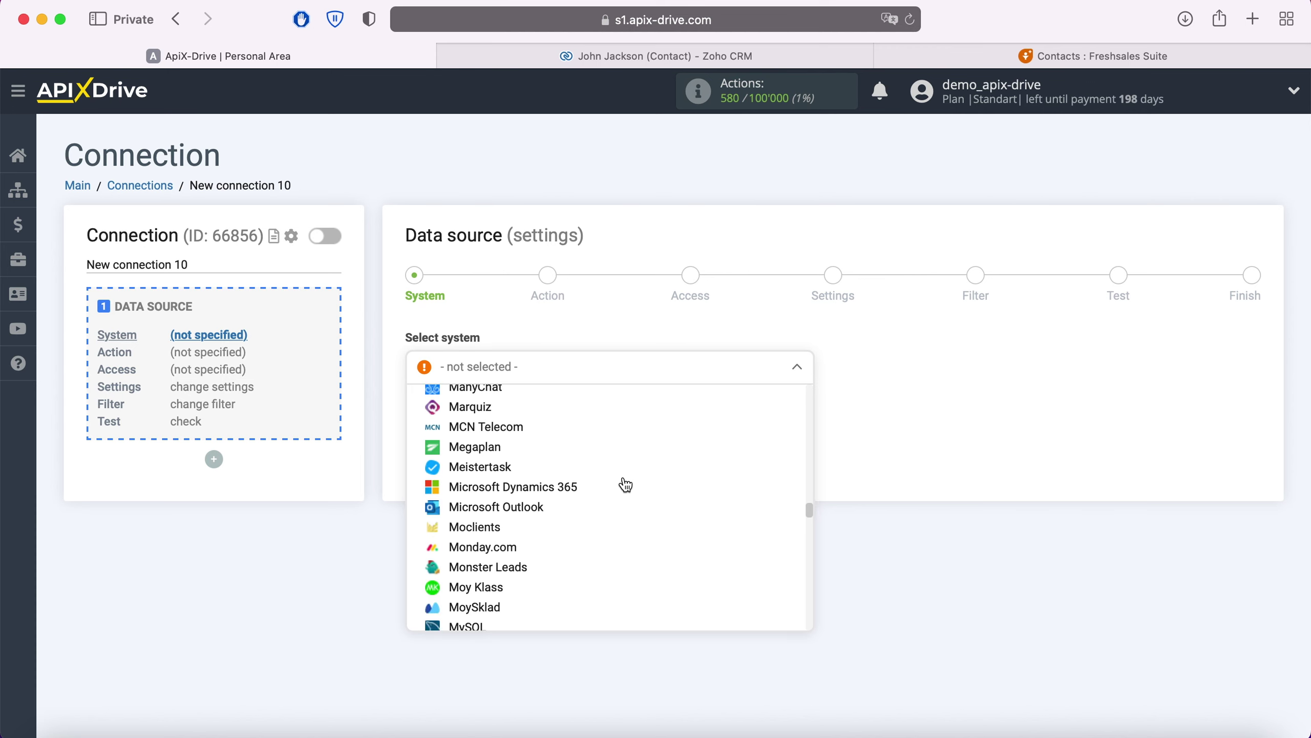
scroll(626, 485, down, 20)
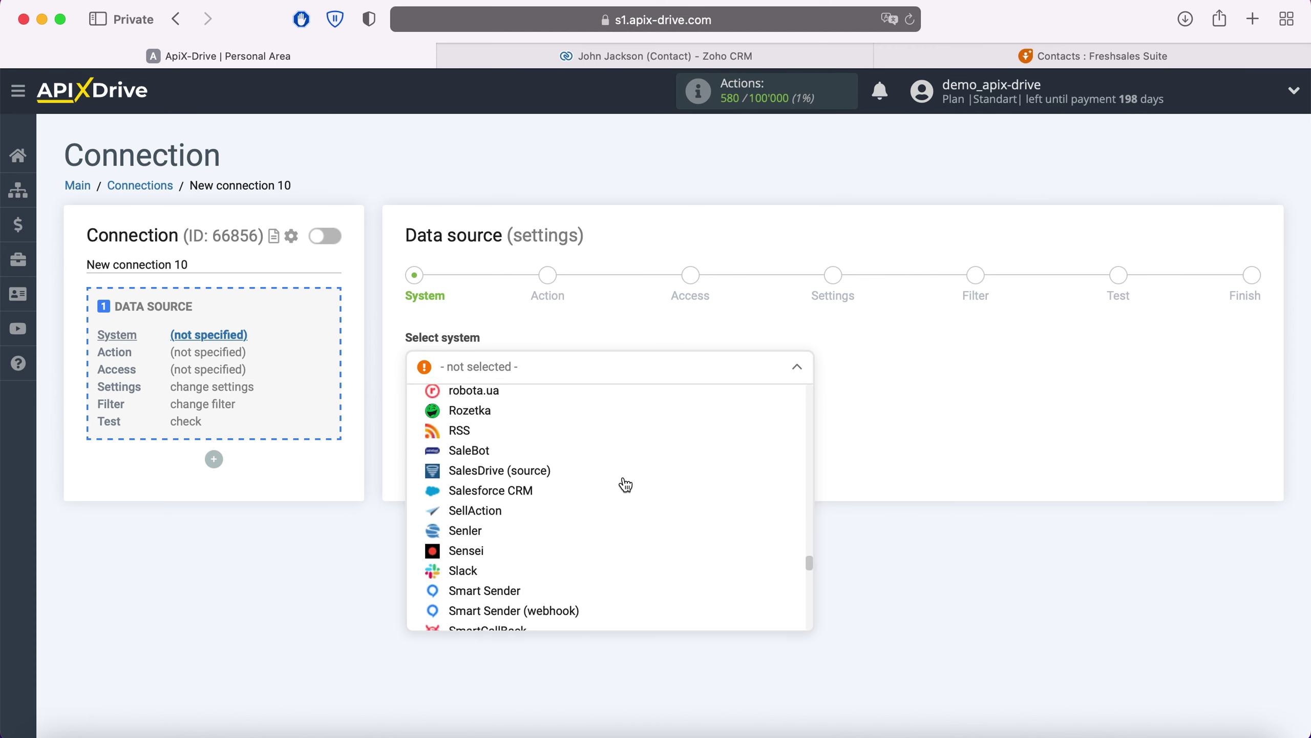
scroll(626, 485, down, 20)
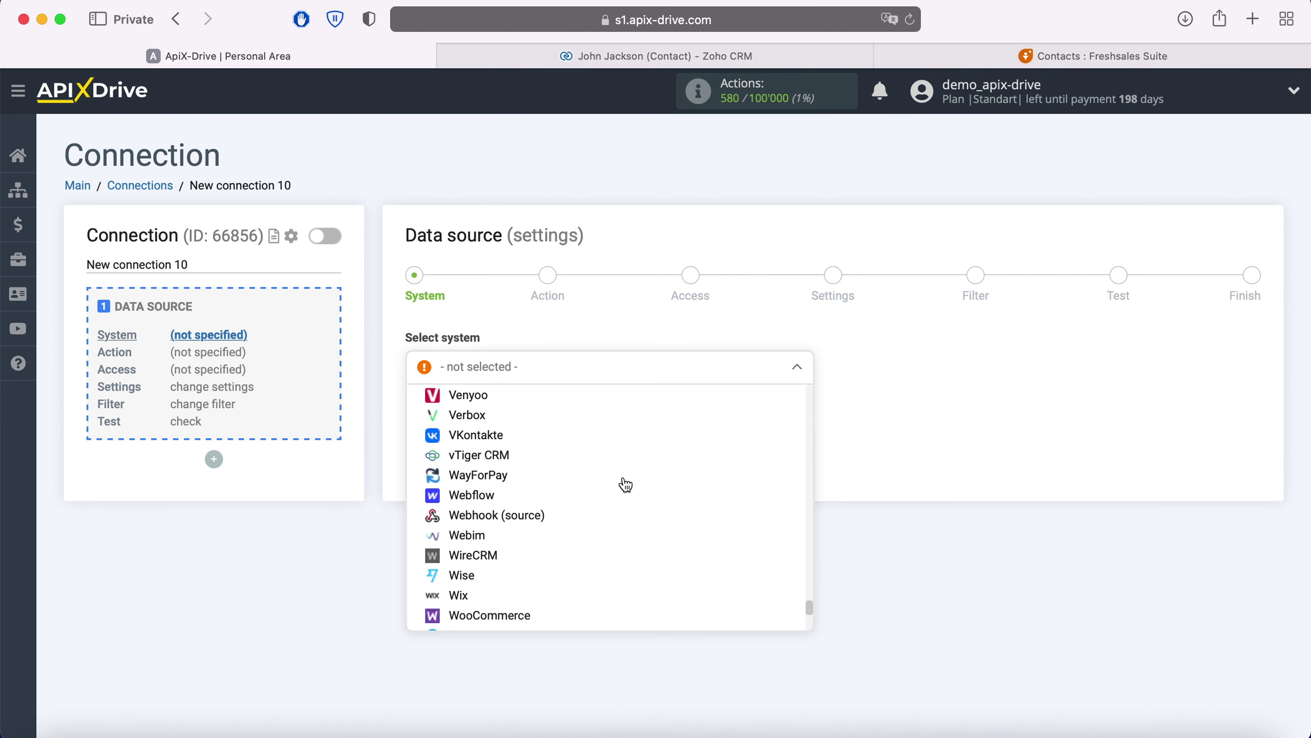
scroll(626, 485, down, 5)
click(485, 650)
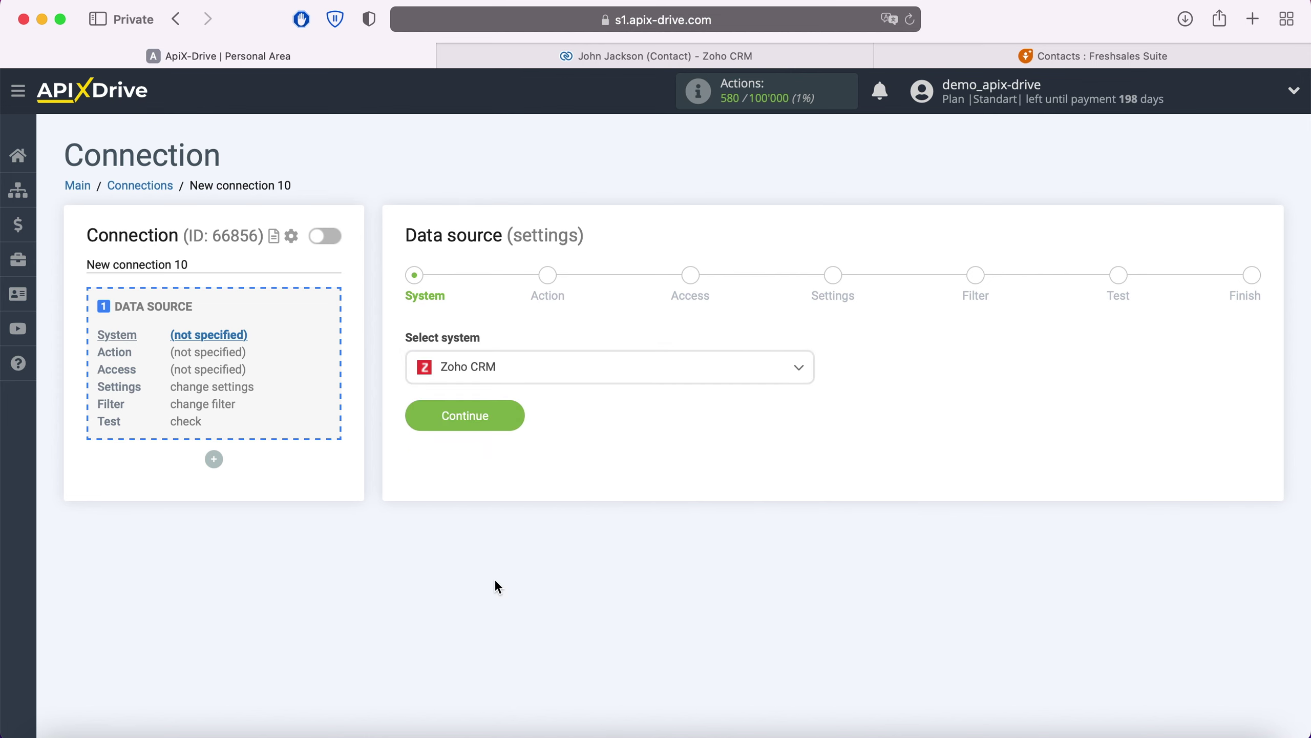
click(513, 418)
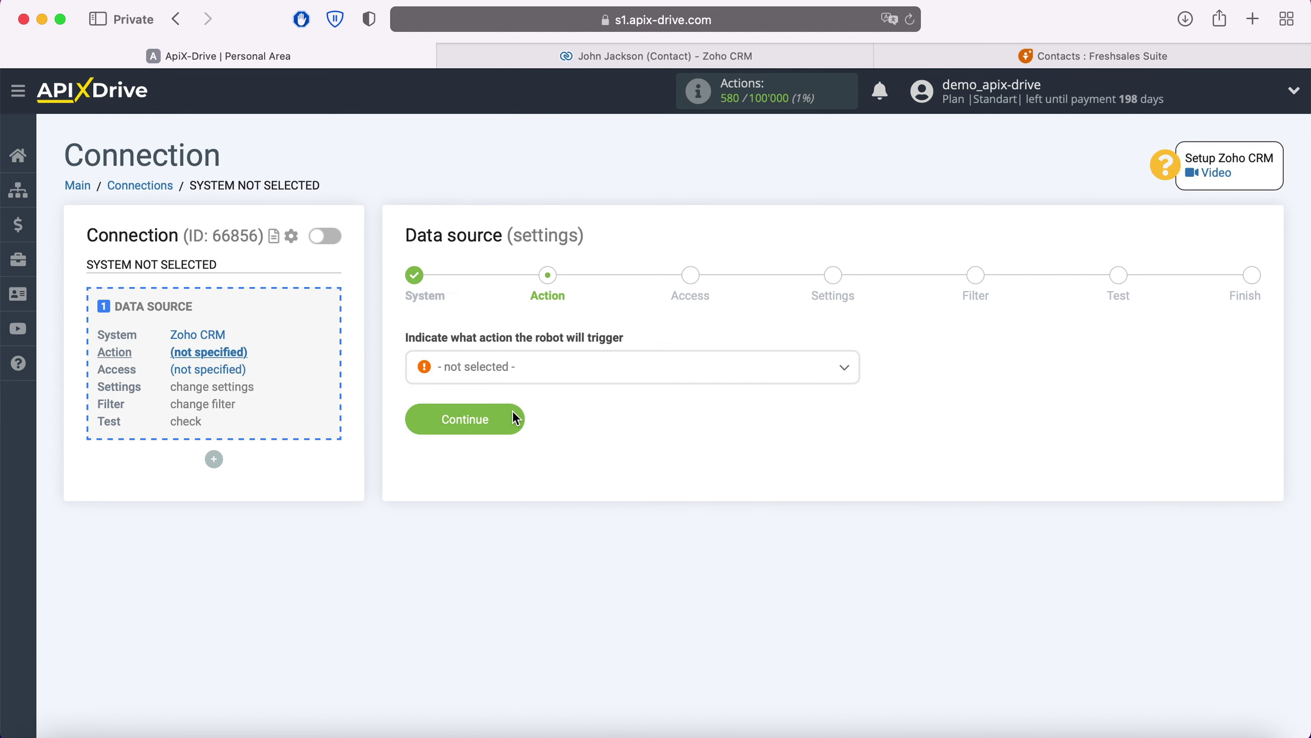
Set the Zoho CRM trigger action to Get Contacts (new).
click(542, 375)
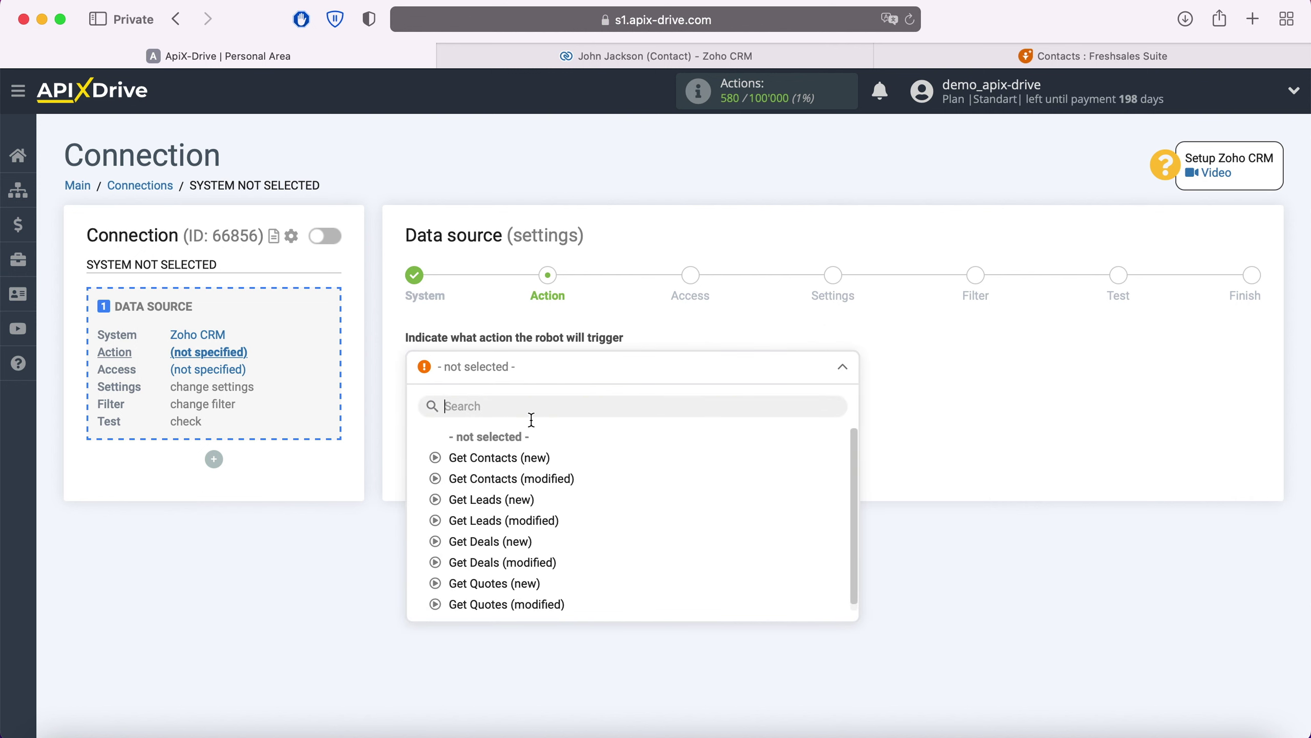
click(527, 458)
click(514, 423)
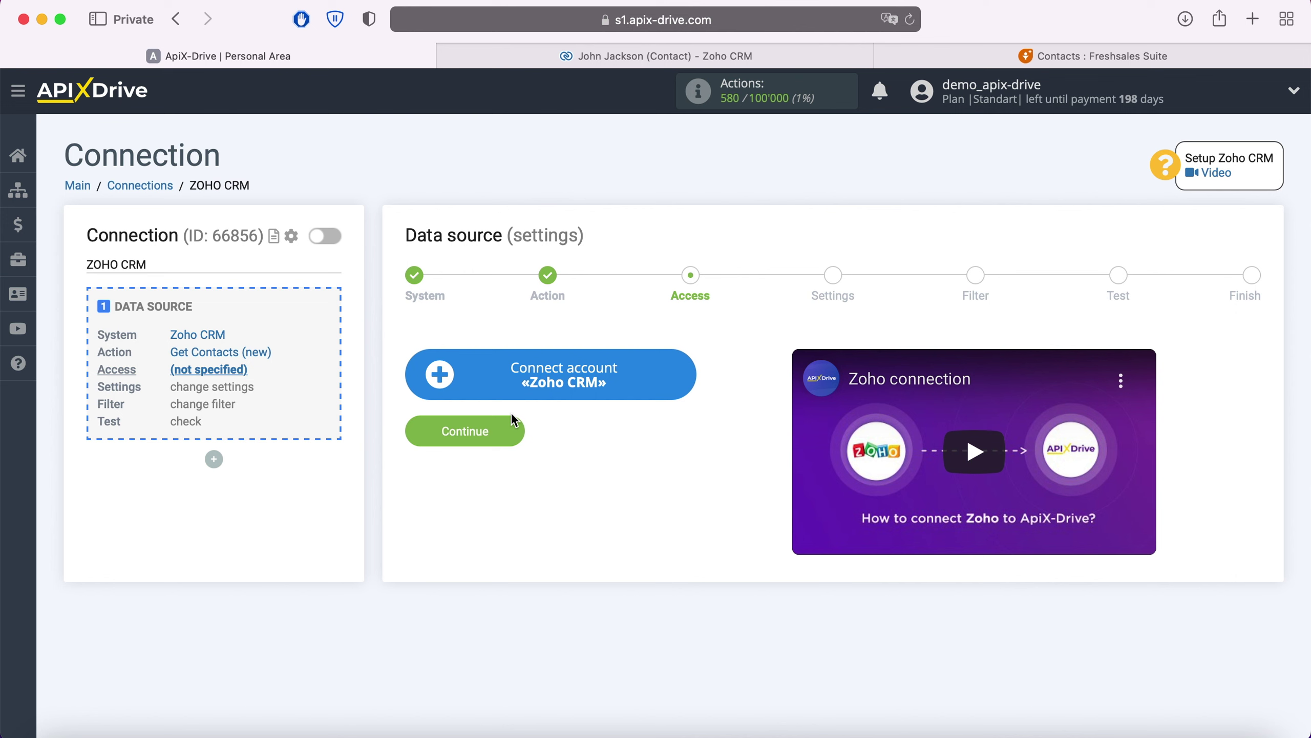
Sign in to Zoho Accounts with the account e-mail and saved password, then accept ApiX Drive's access.
click(691, 386)
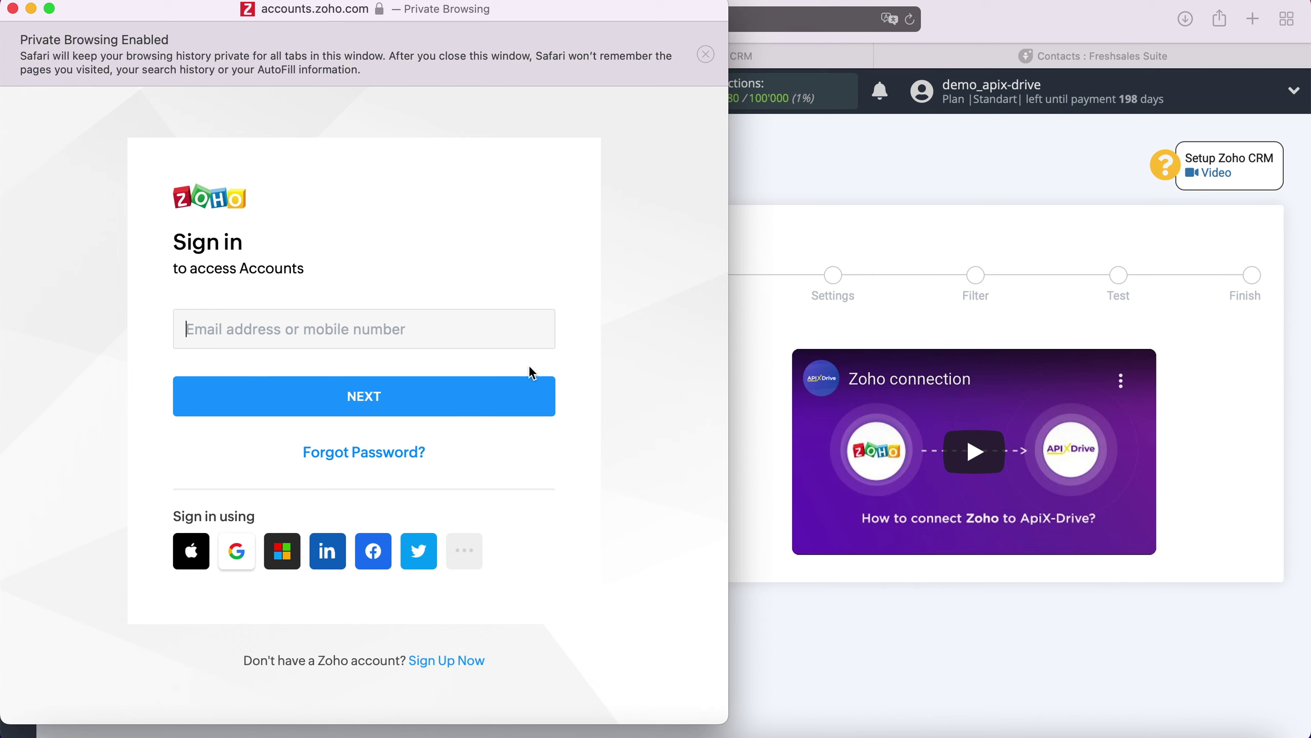
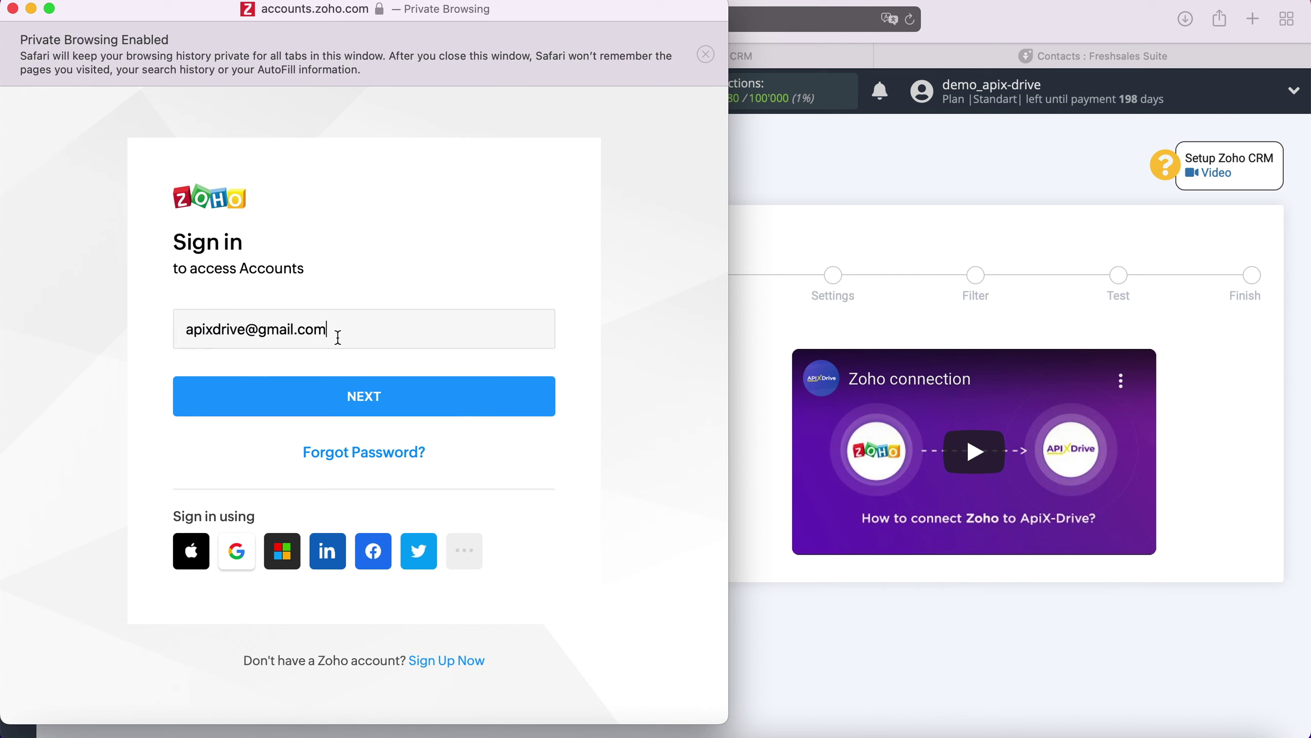
click(400, 401)
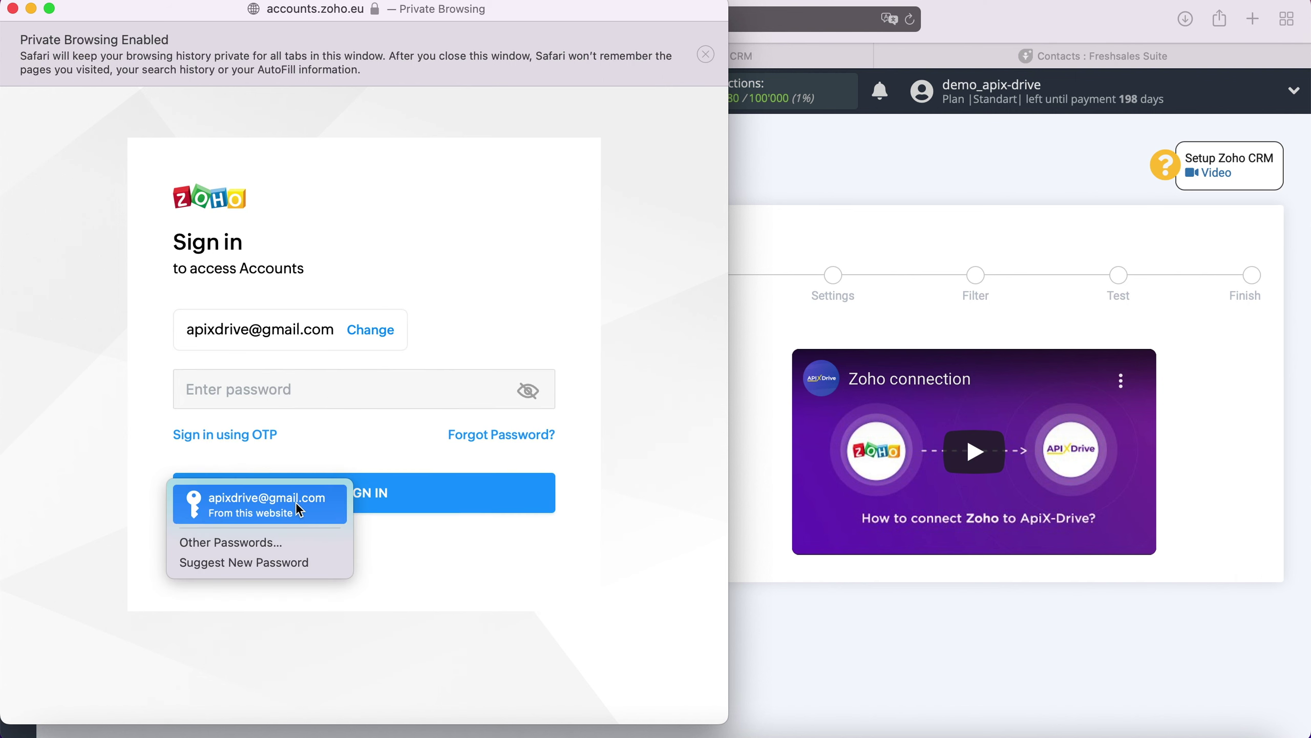
click(295, 502)
click(338, 495)
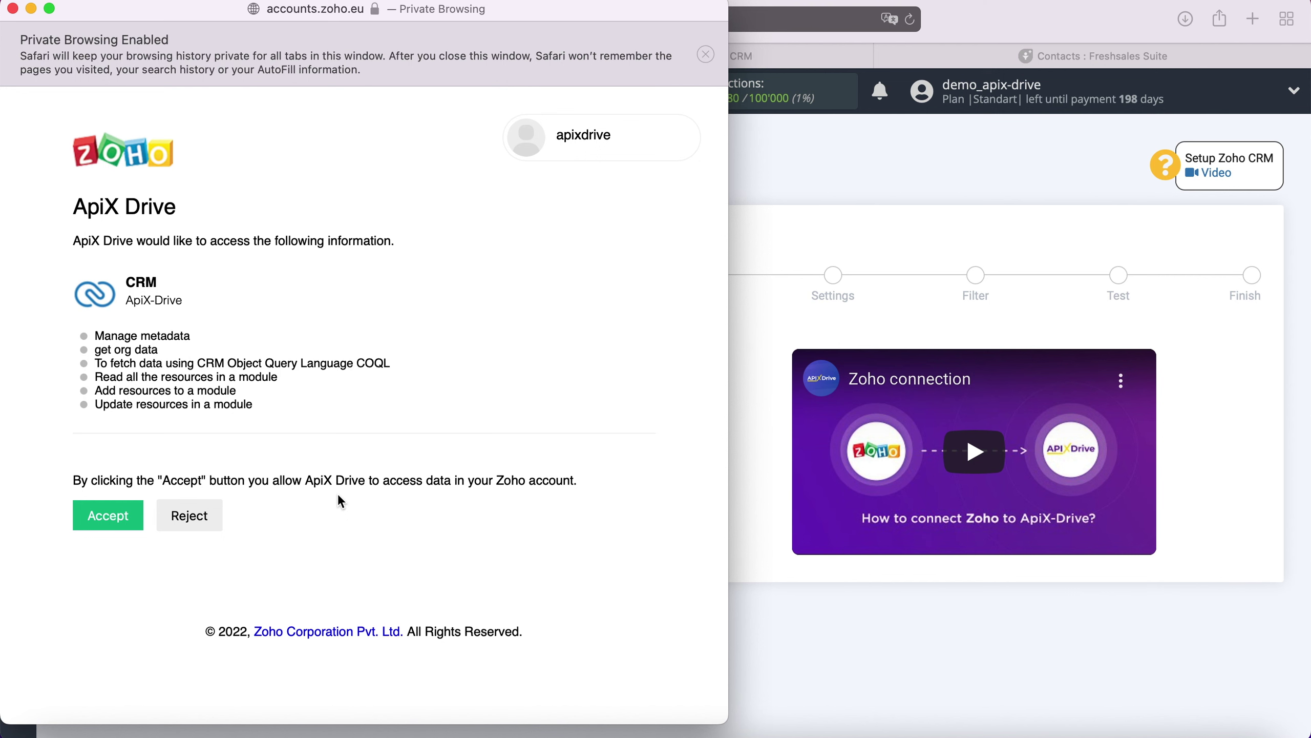
click(121, 508)
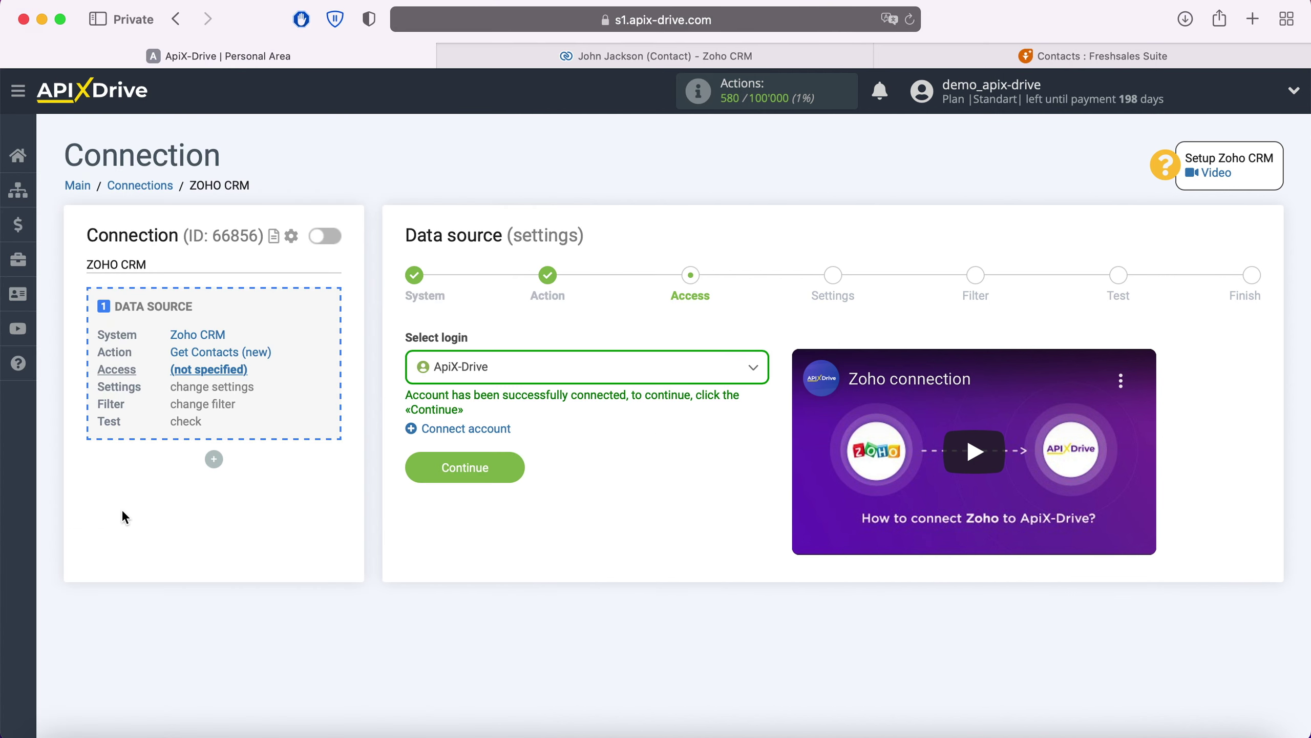
Select the ApiX-Drive login, skip settings and filters, and review the loaded Zoho CRM test data.
click(506, 372)
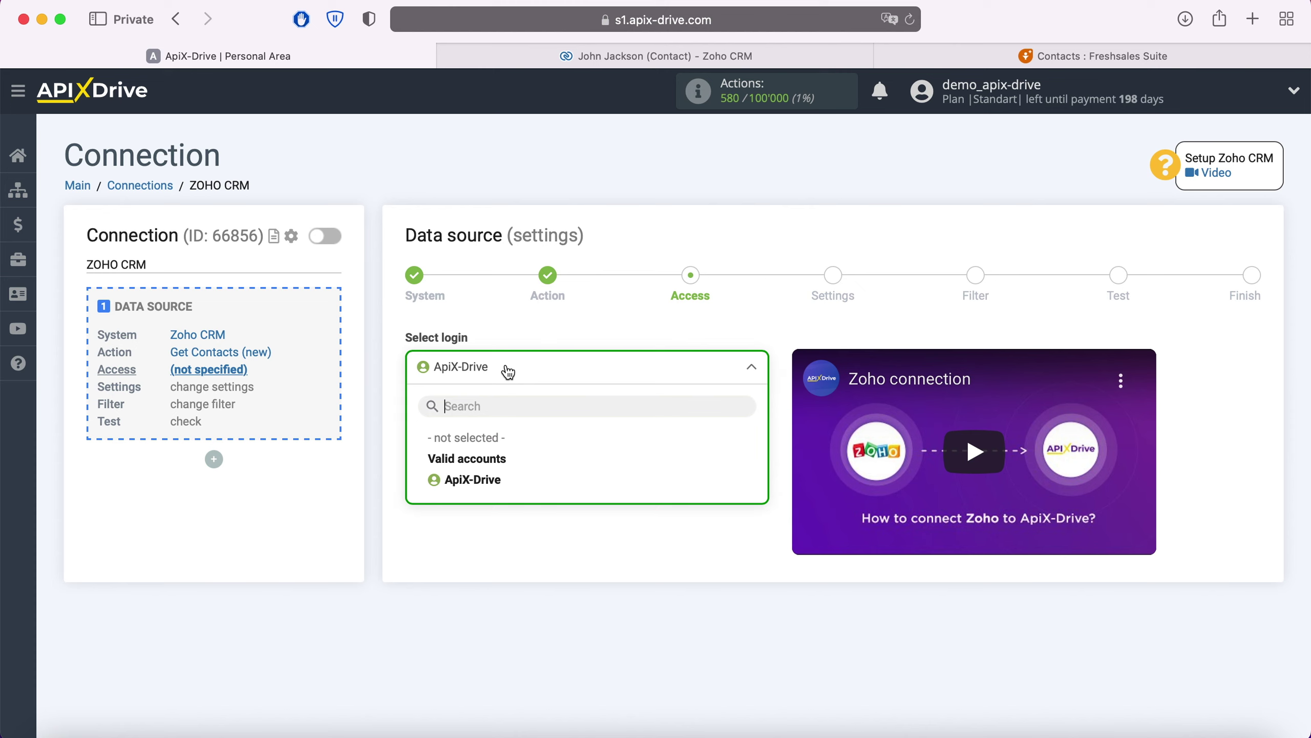
click(490, 480)
click(489, 475)
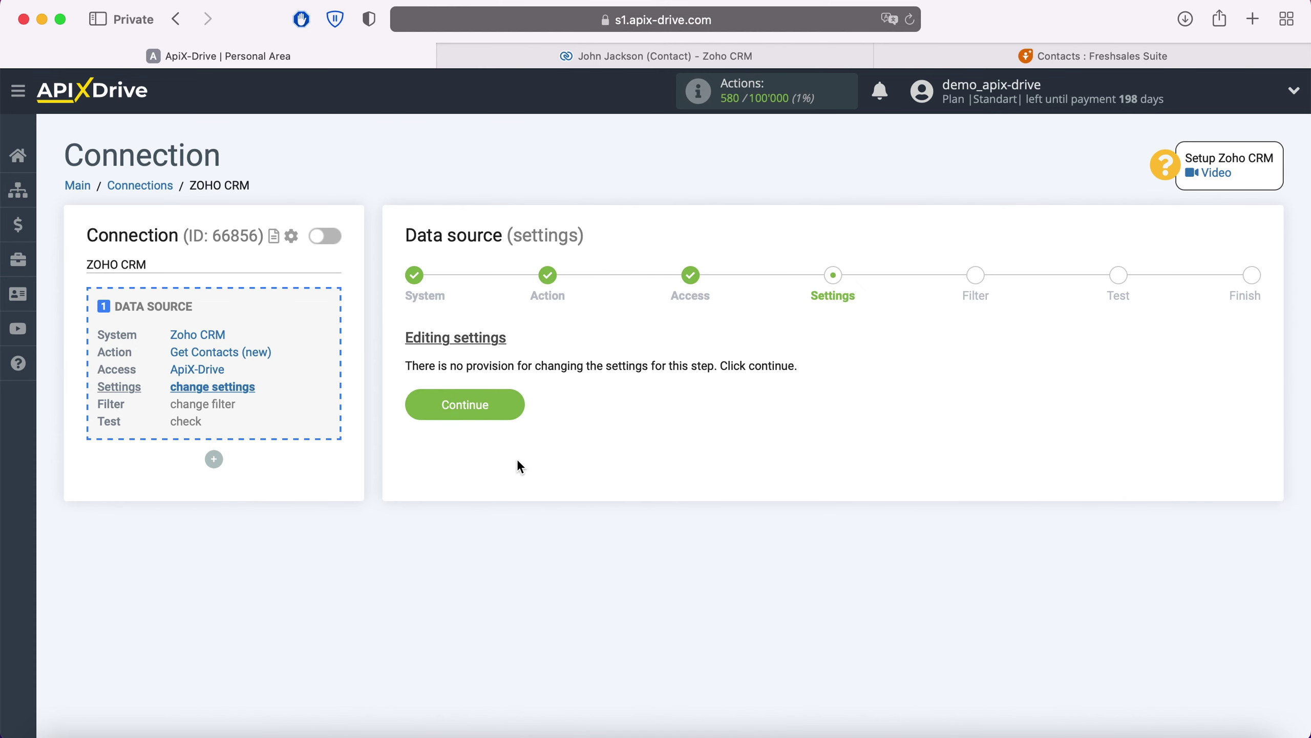
click(517, 408)
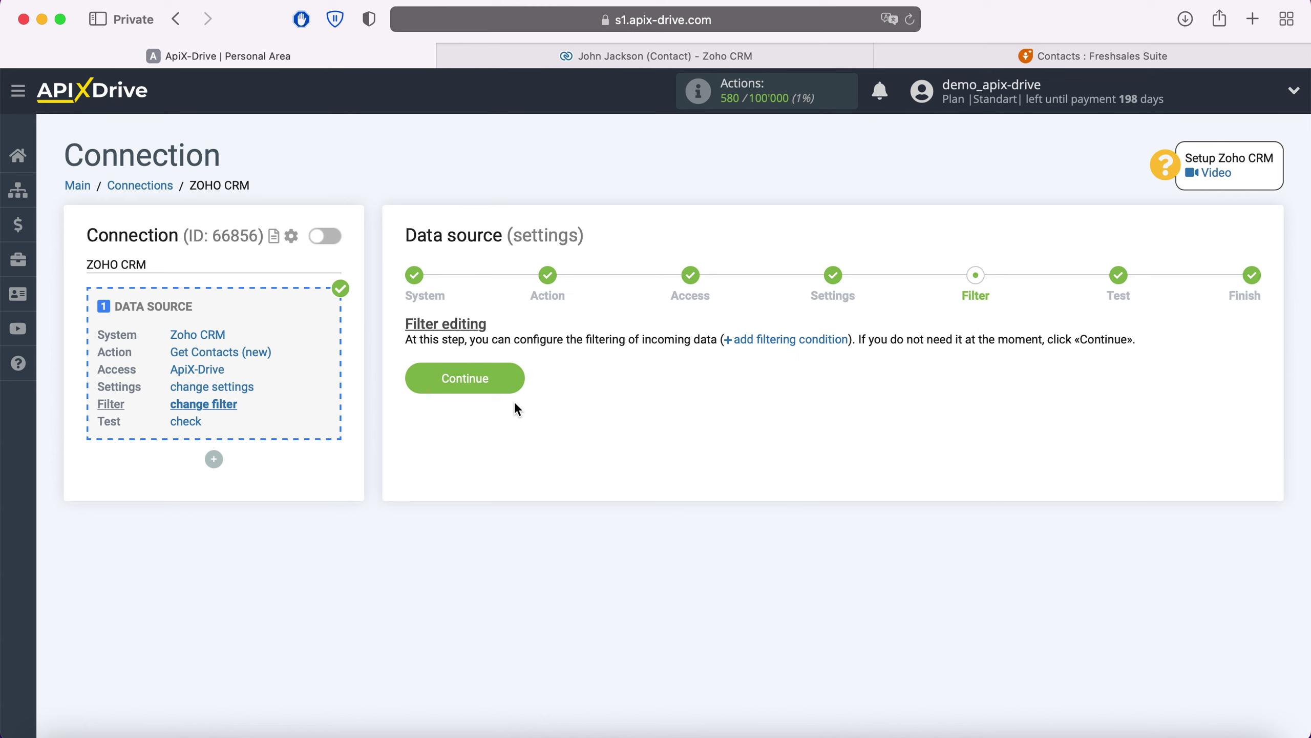
click(516, 382)
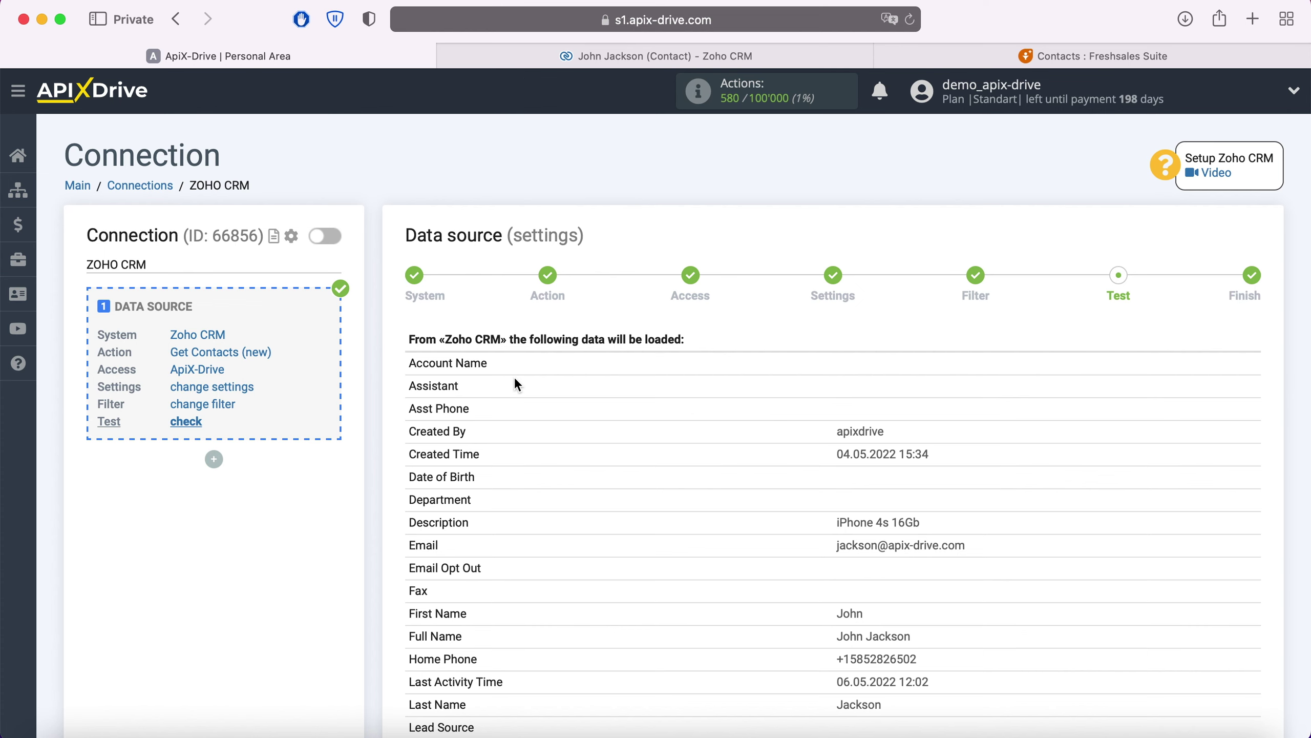
scroll(516, 384, down, 10)
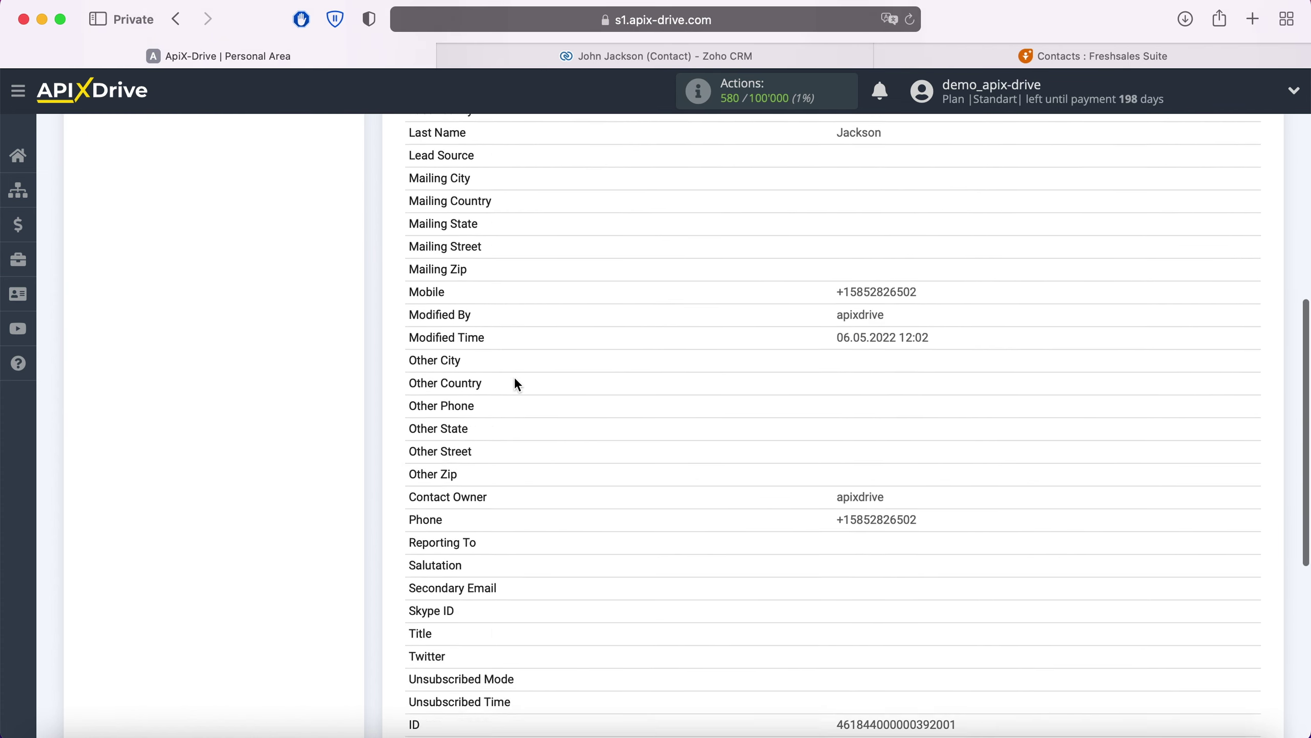
scroll(516, 378, down, 3)
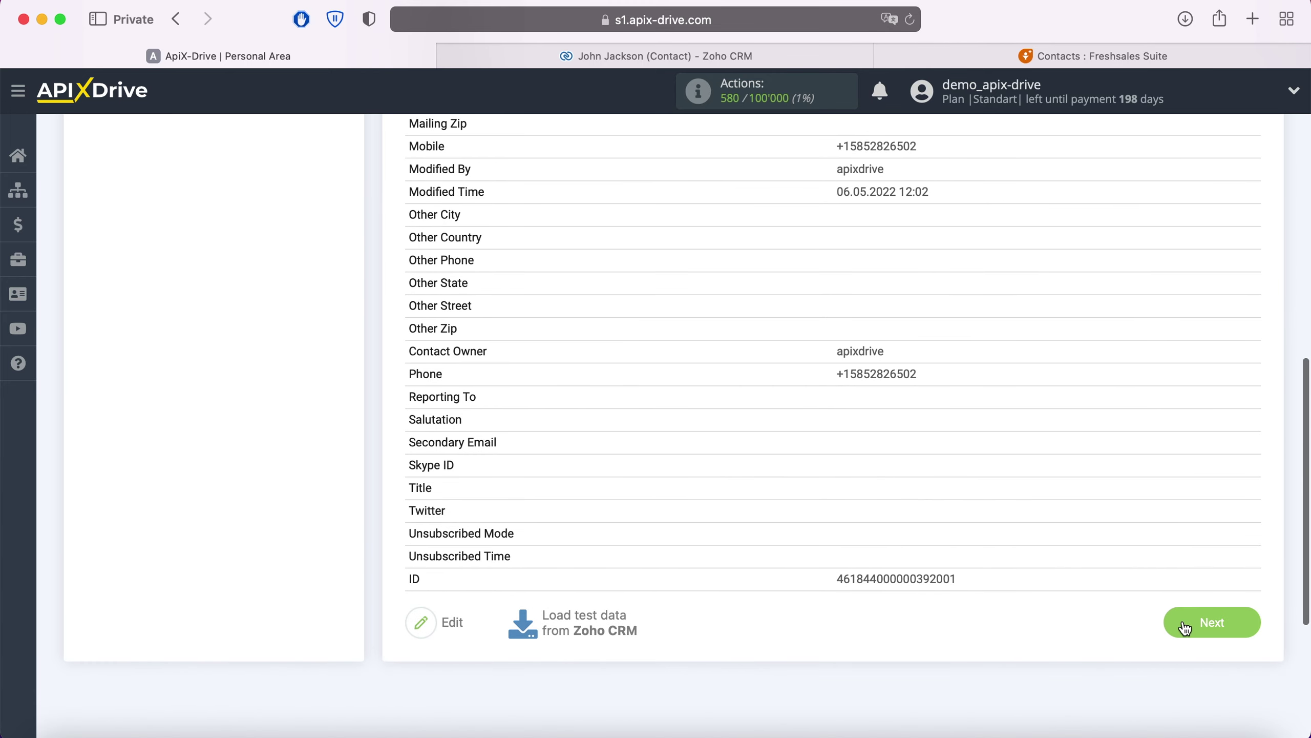
click(1184, 623)
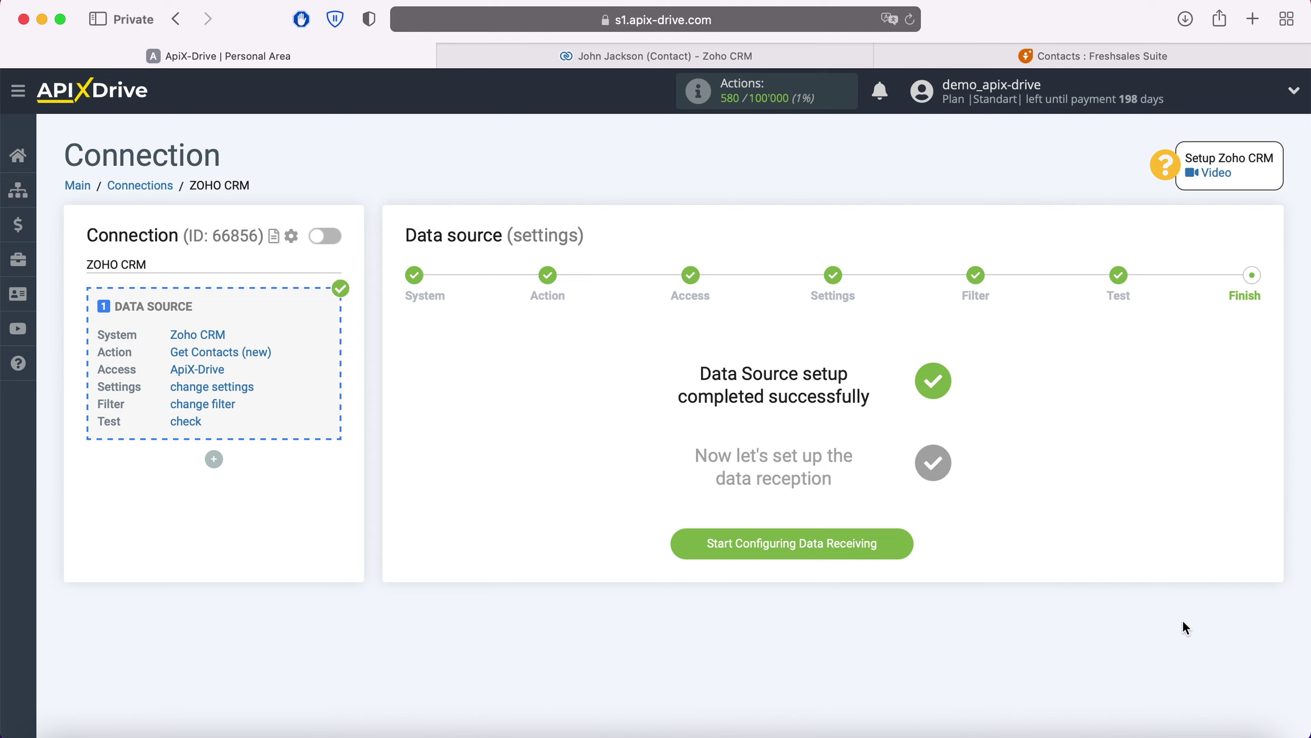
Start the data destination with Freshworks as the destination system.
click(904, 541)
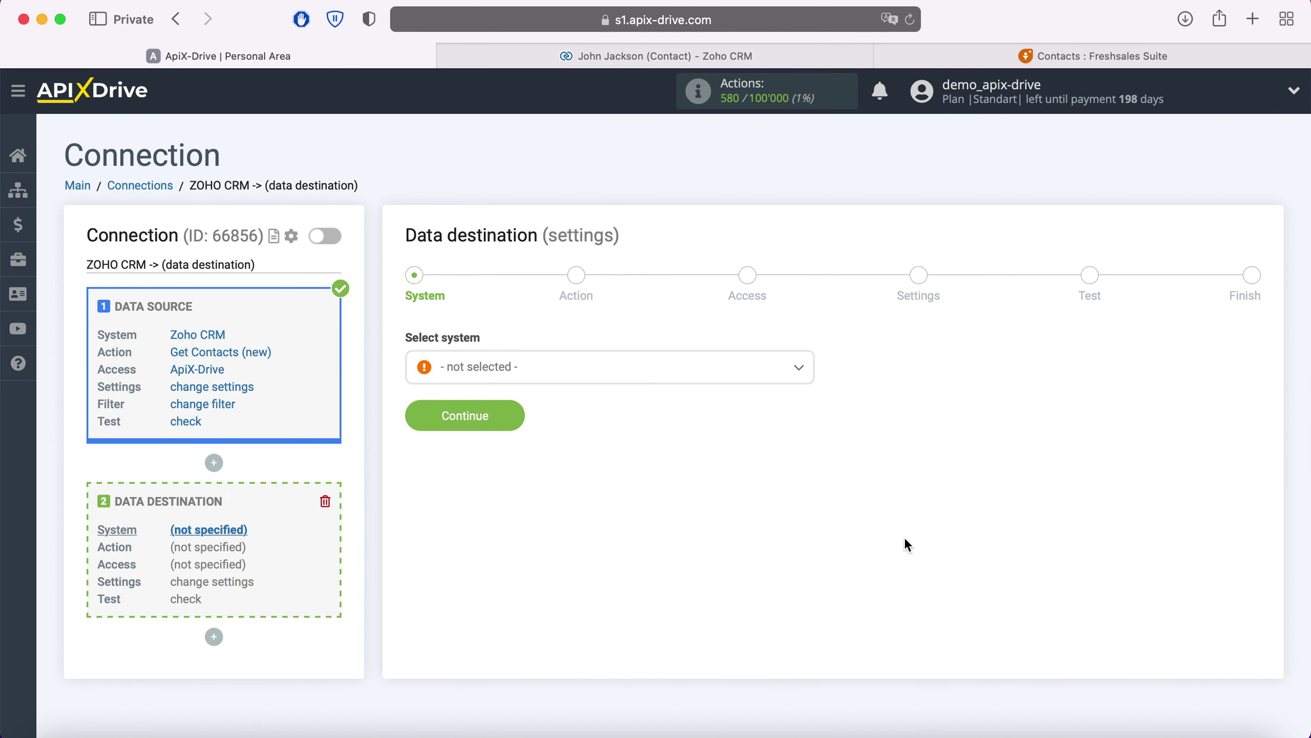
click(648, 380)
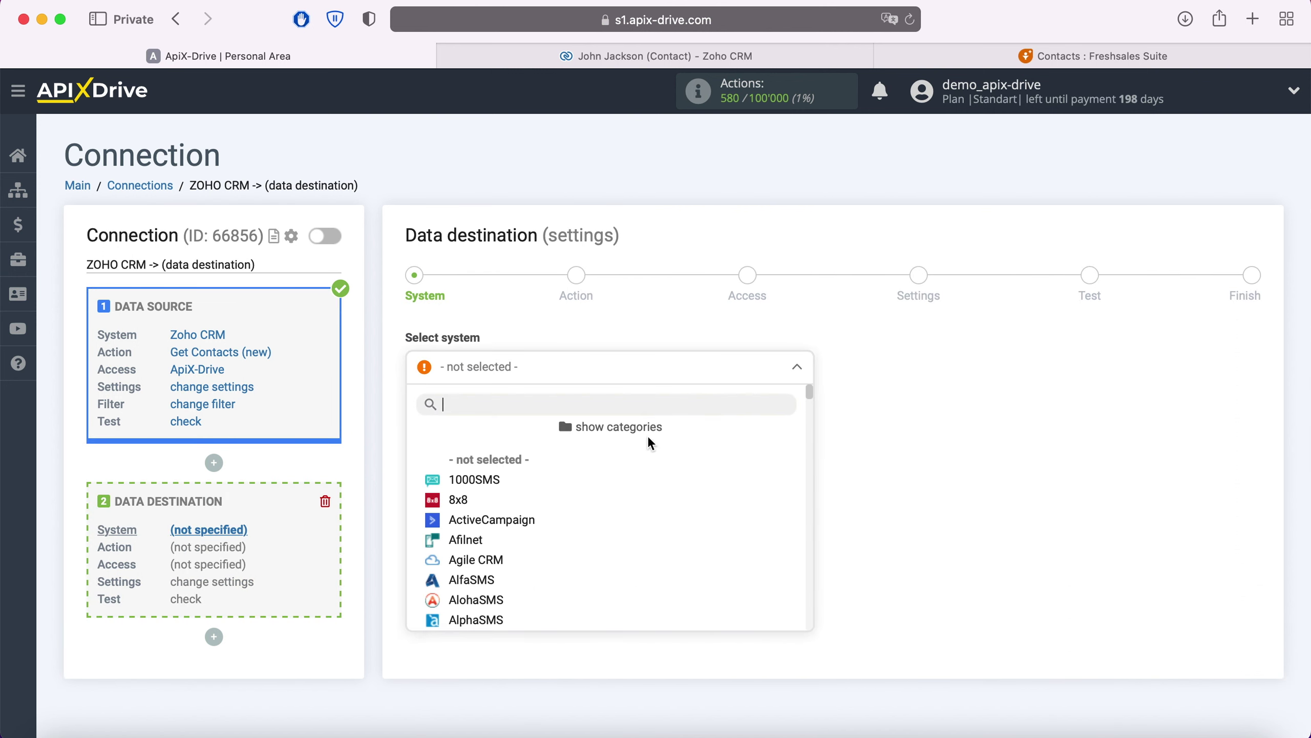
scroll(645, 484, down, 5)
scroll(645, 484, down, 10)
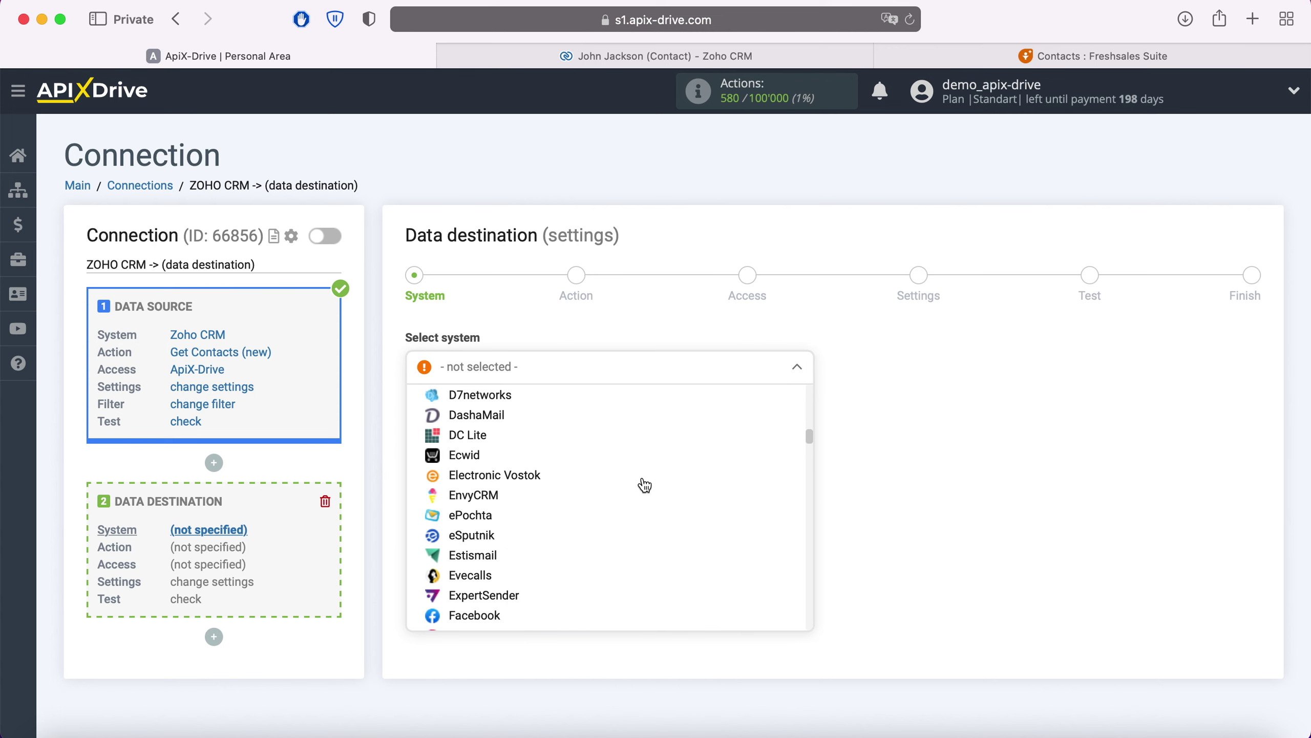
click(506, 579)
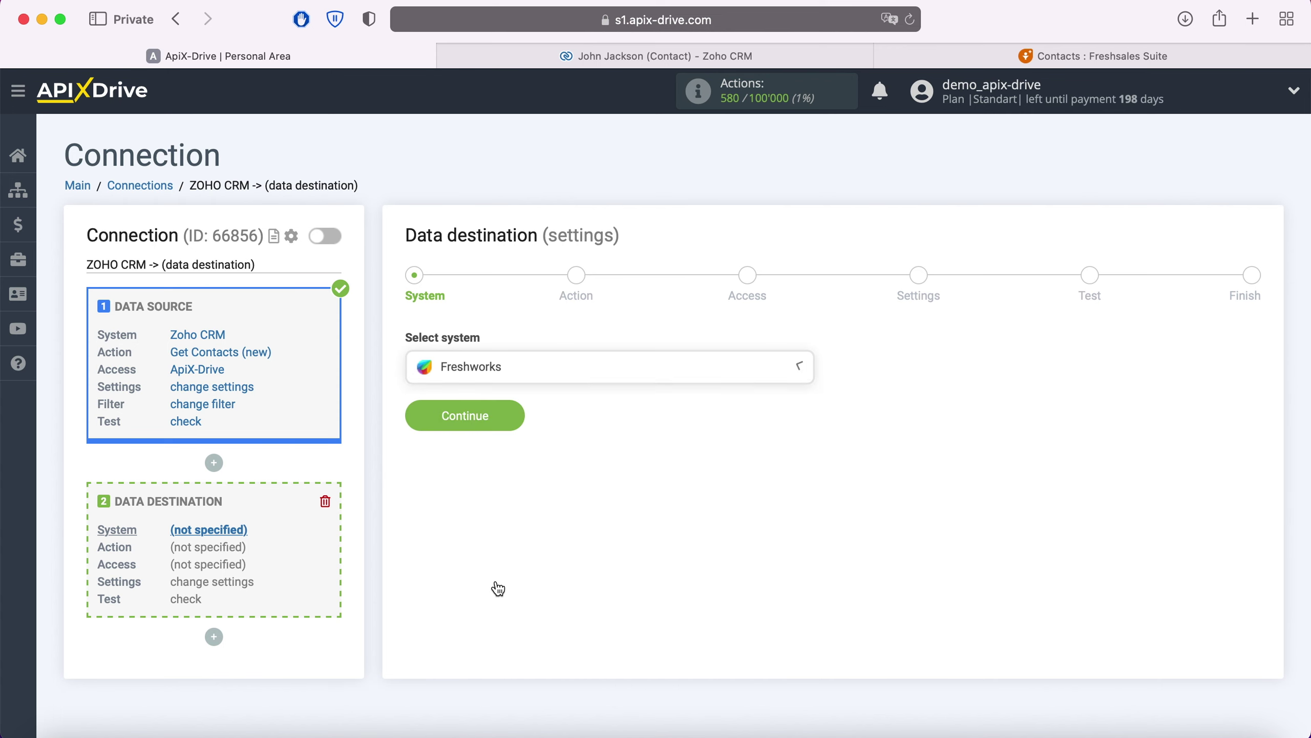
click(512, 413)
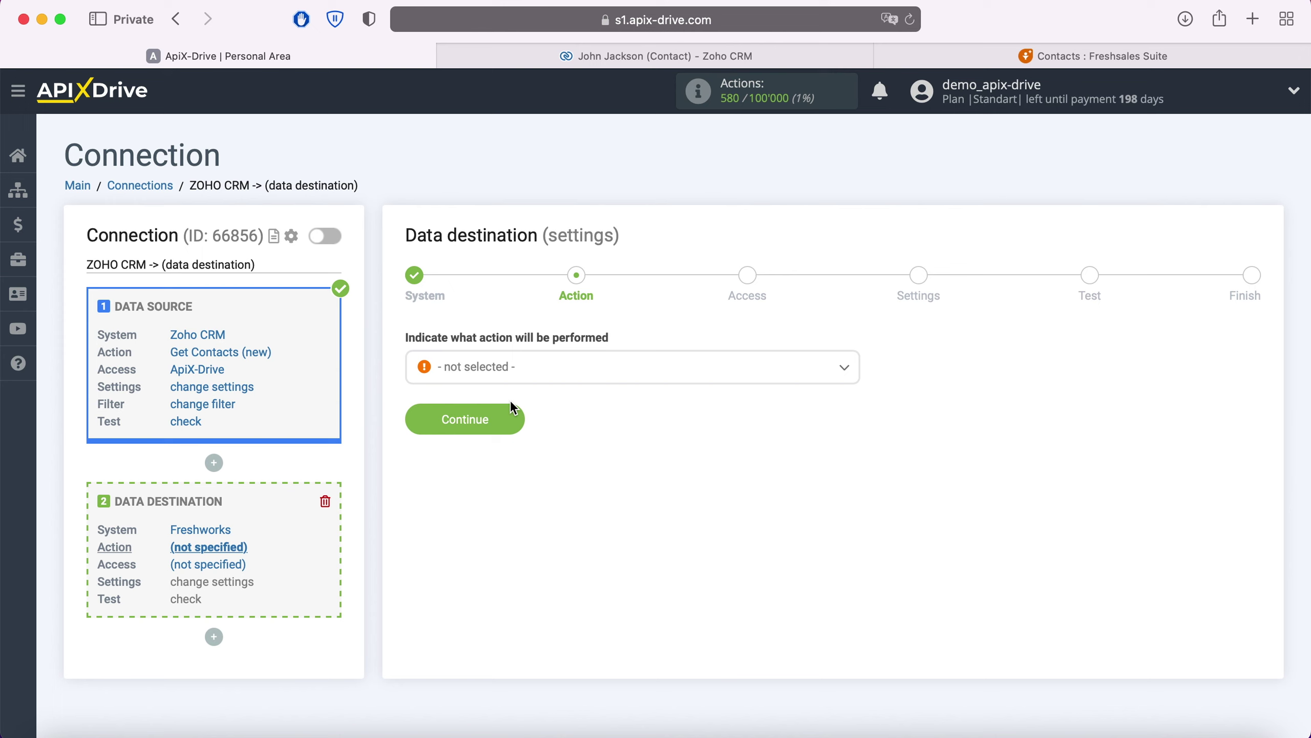
Set the destination action to Create Contacts and begin connecting a Freshworks account.
click(544, 373)
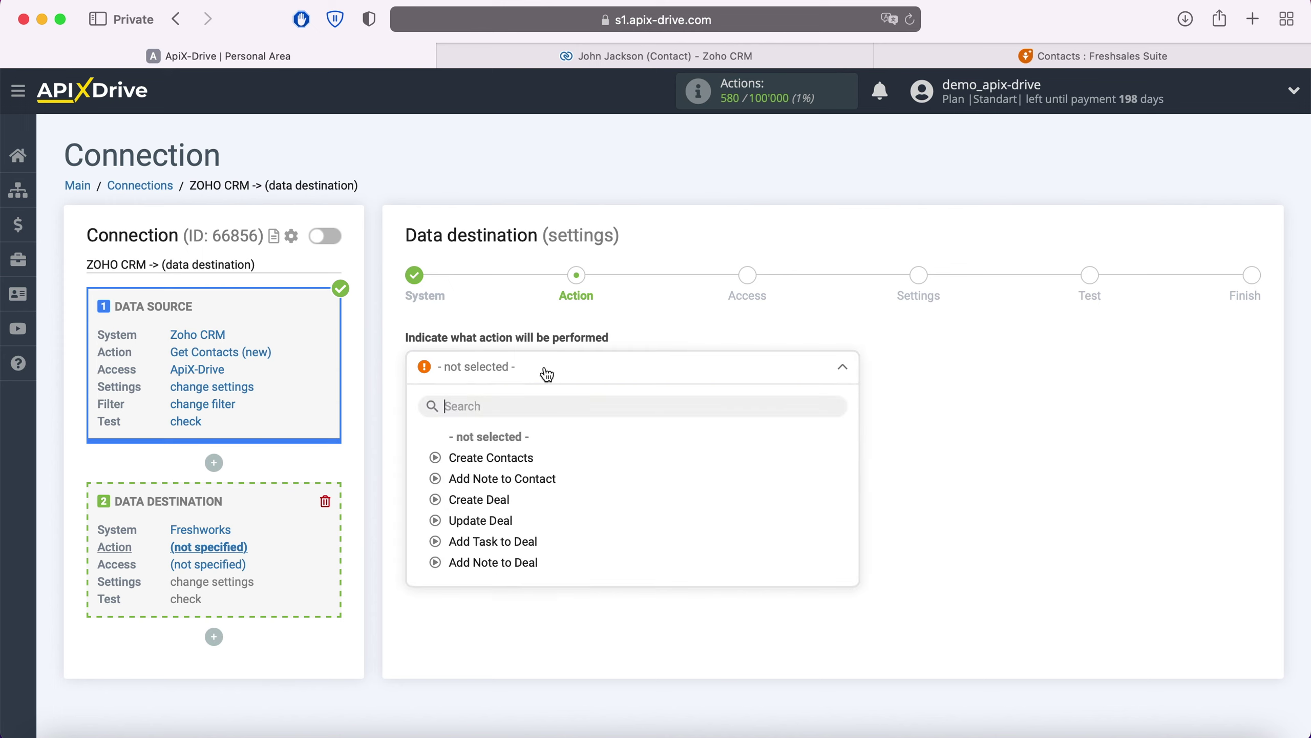
click(516, 458)
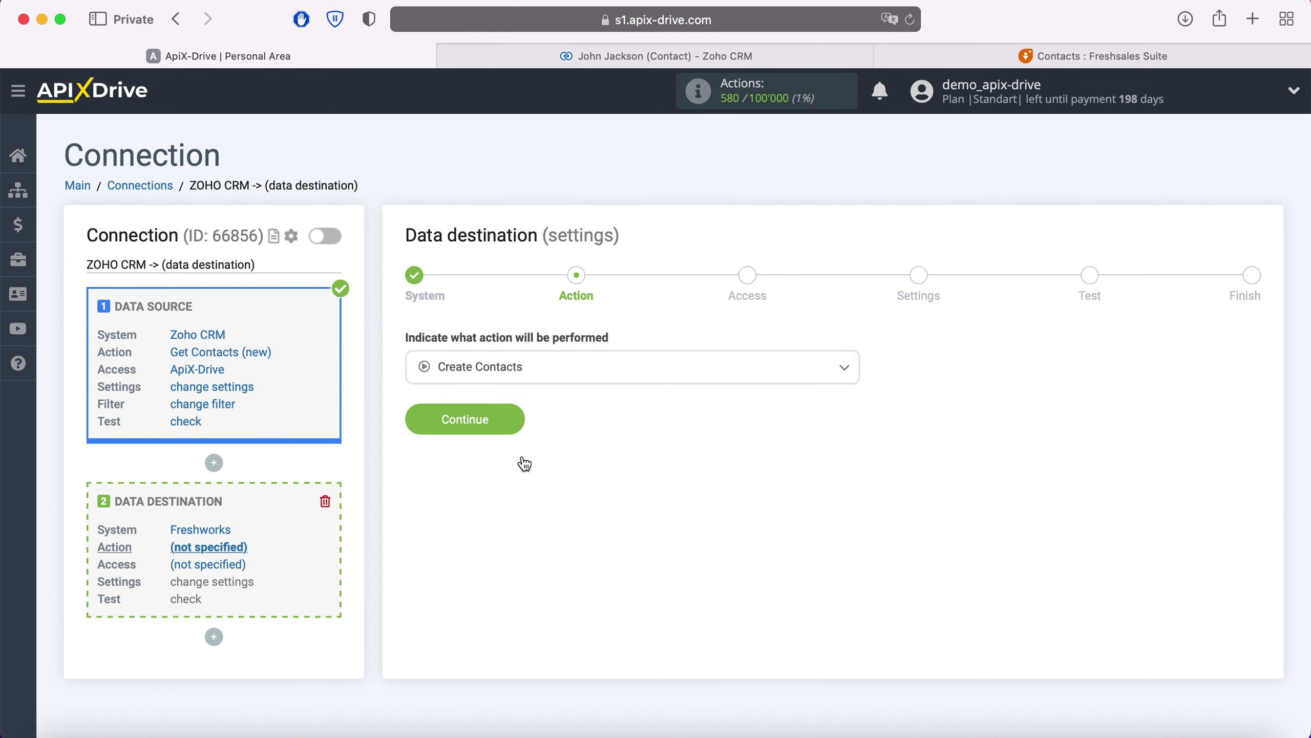
click(519, 426)
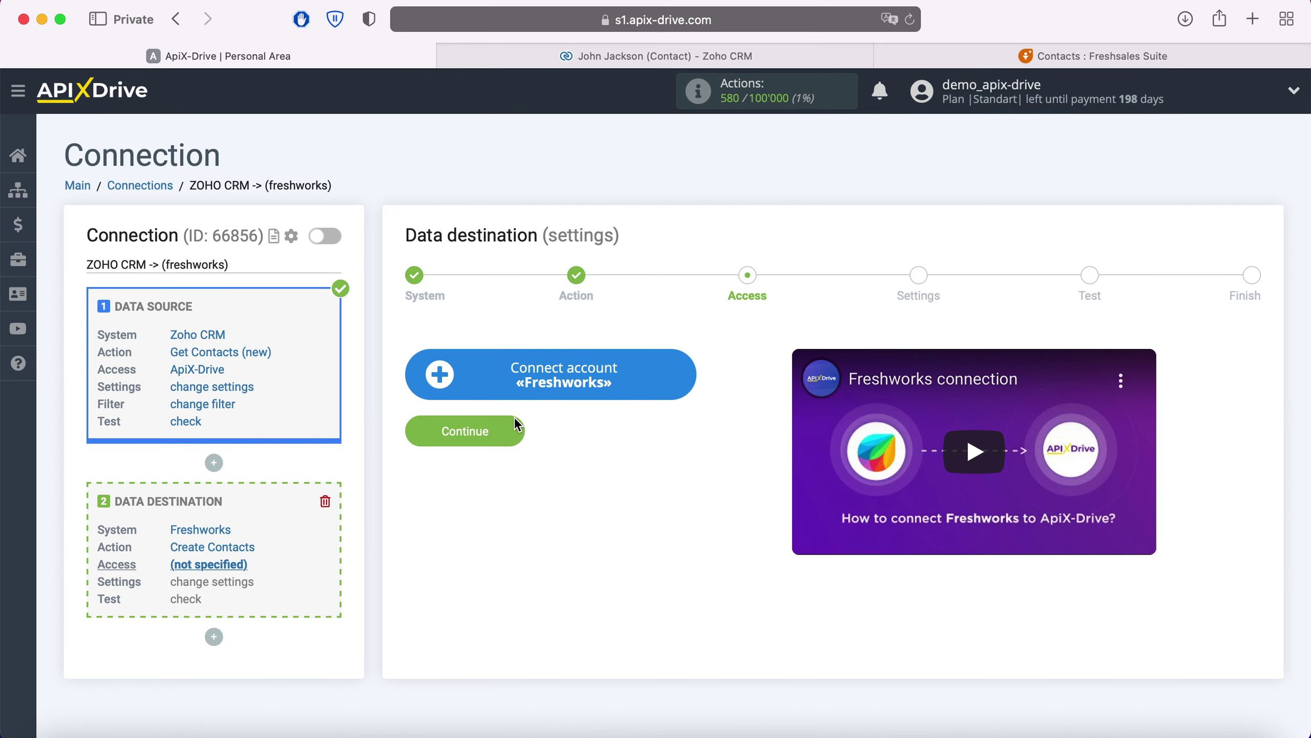
click(686, 373)
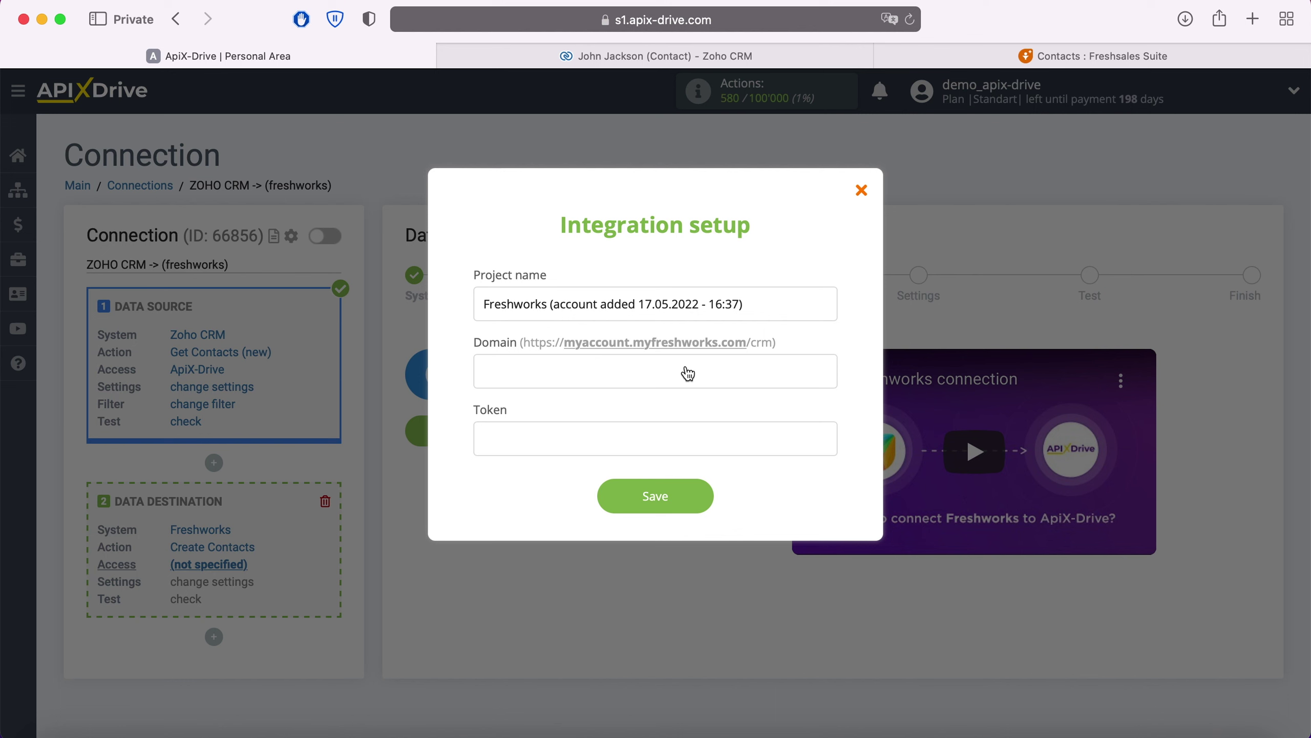
click(955, 61)
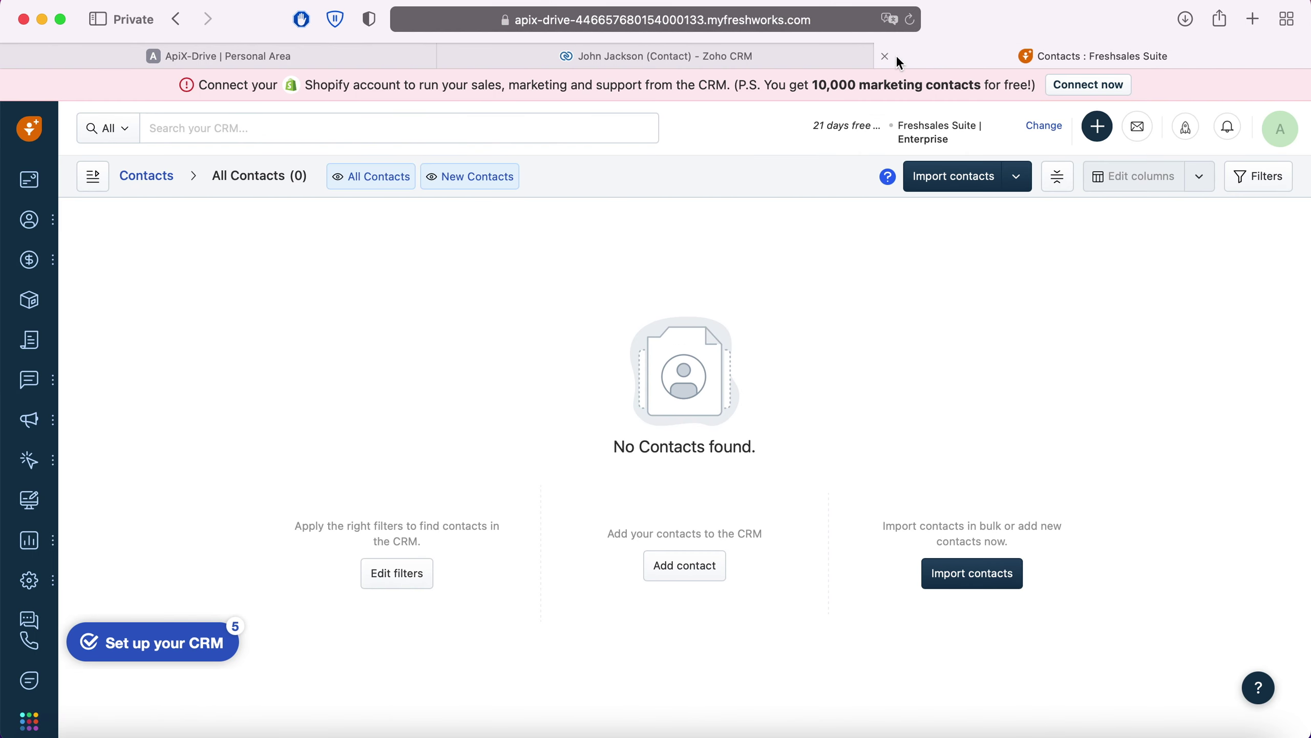
Copy the myfreshworks.com account domain from the Freshsales Suite page address.
click(746, 25)
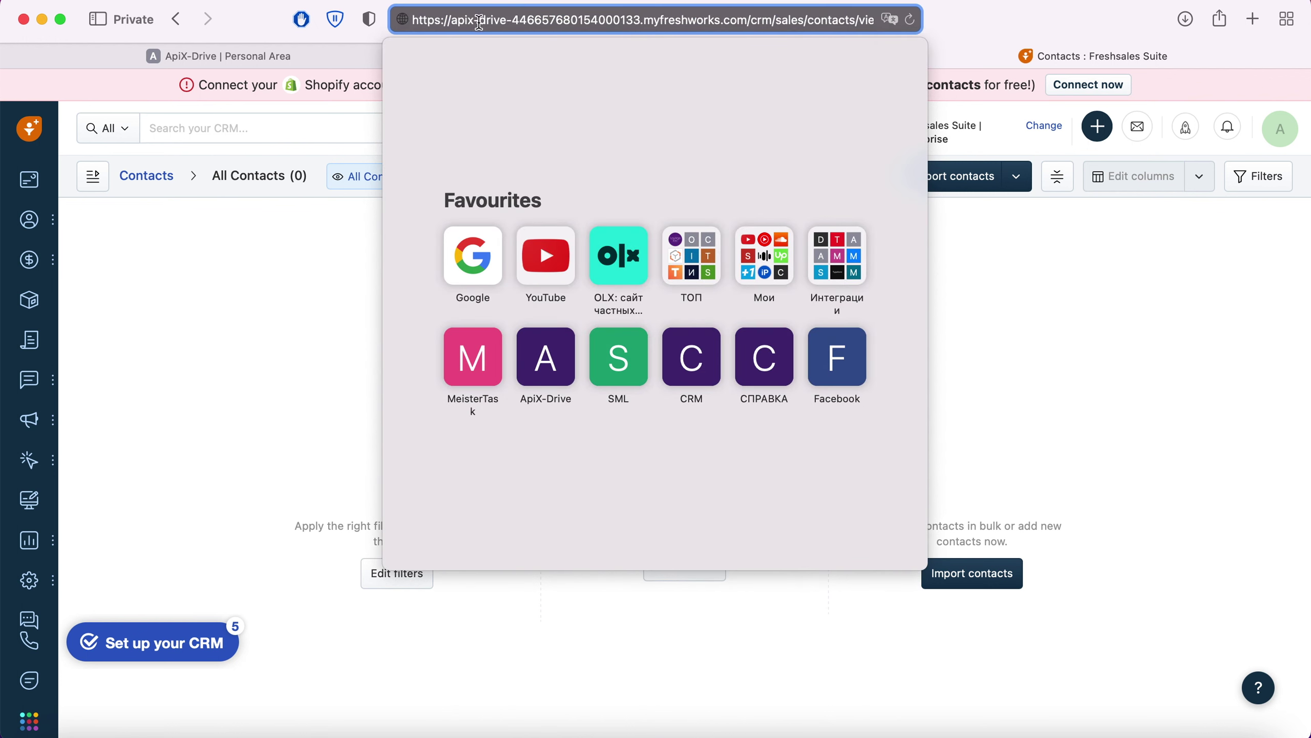
drag(451, 21, 748, 22)
right_click(718, 22)
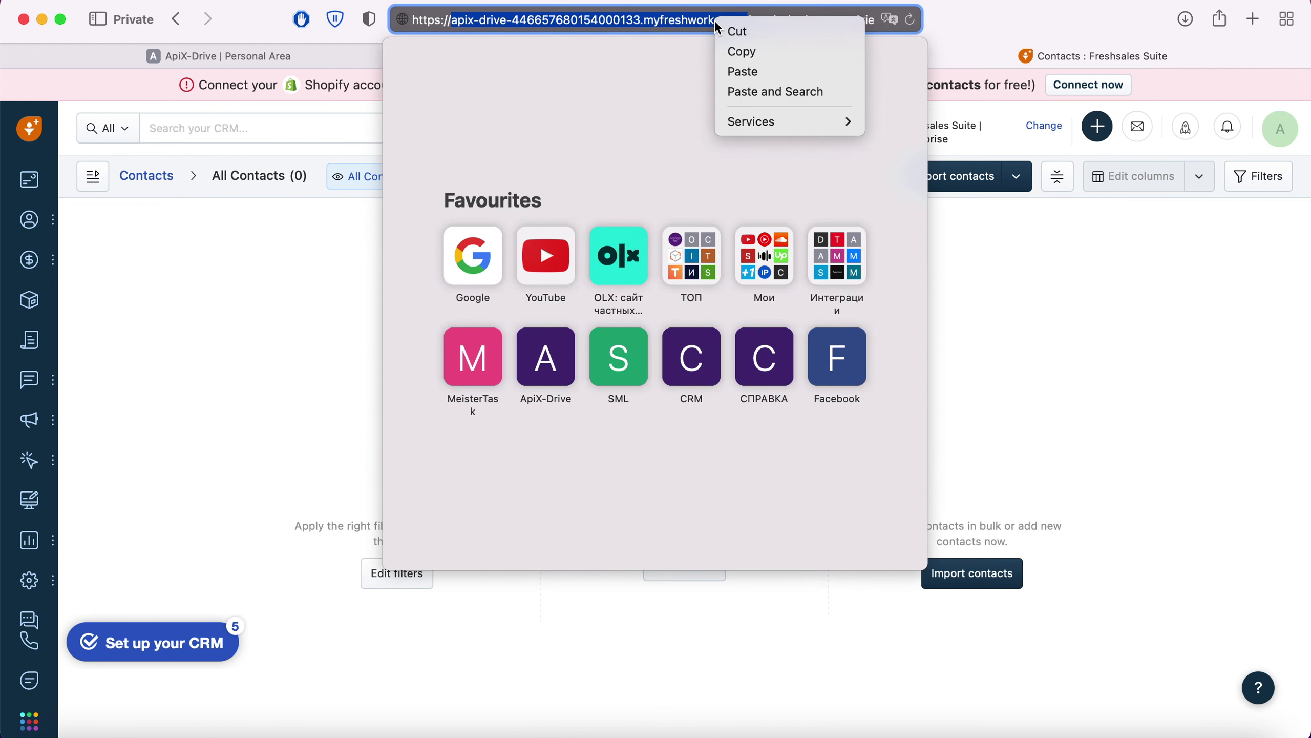
click(751, 53)
click(330, 55)
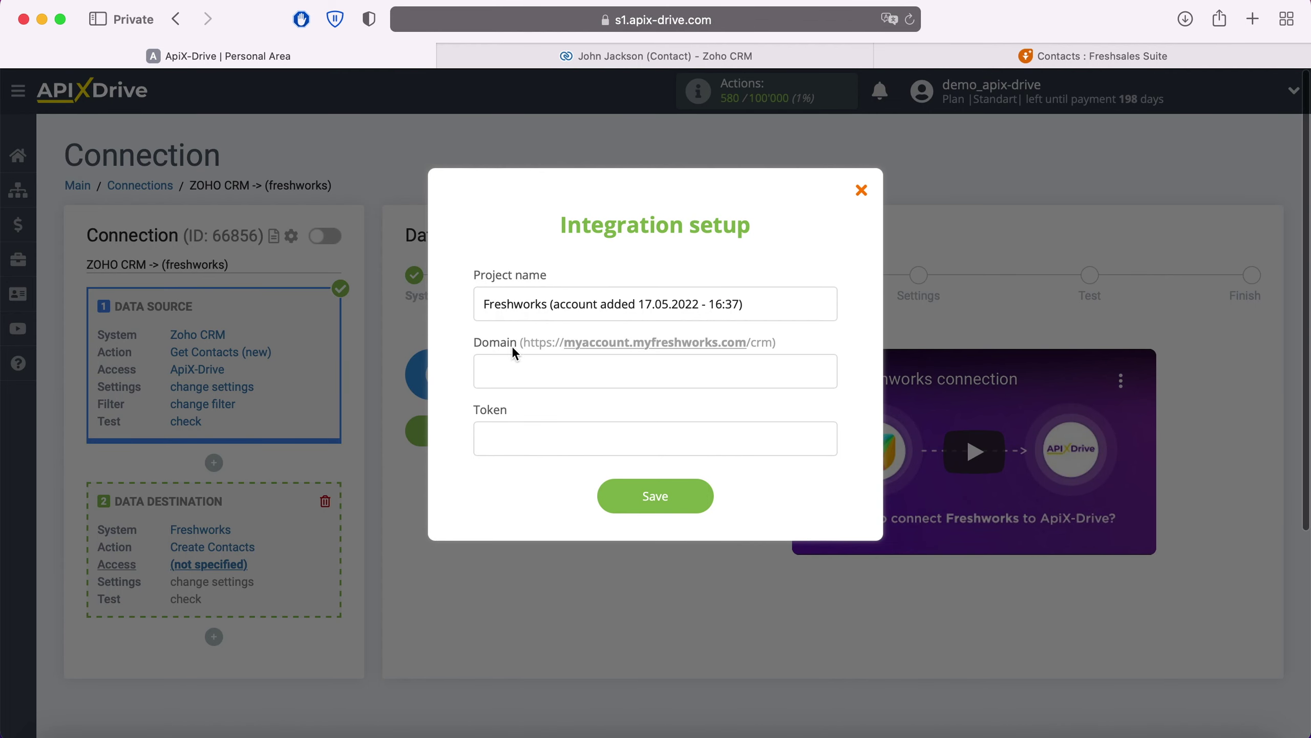
Paste the copied Freshsales domain into the integration setup's Domain field.
right_click(520, 361)
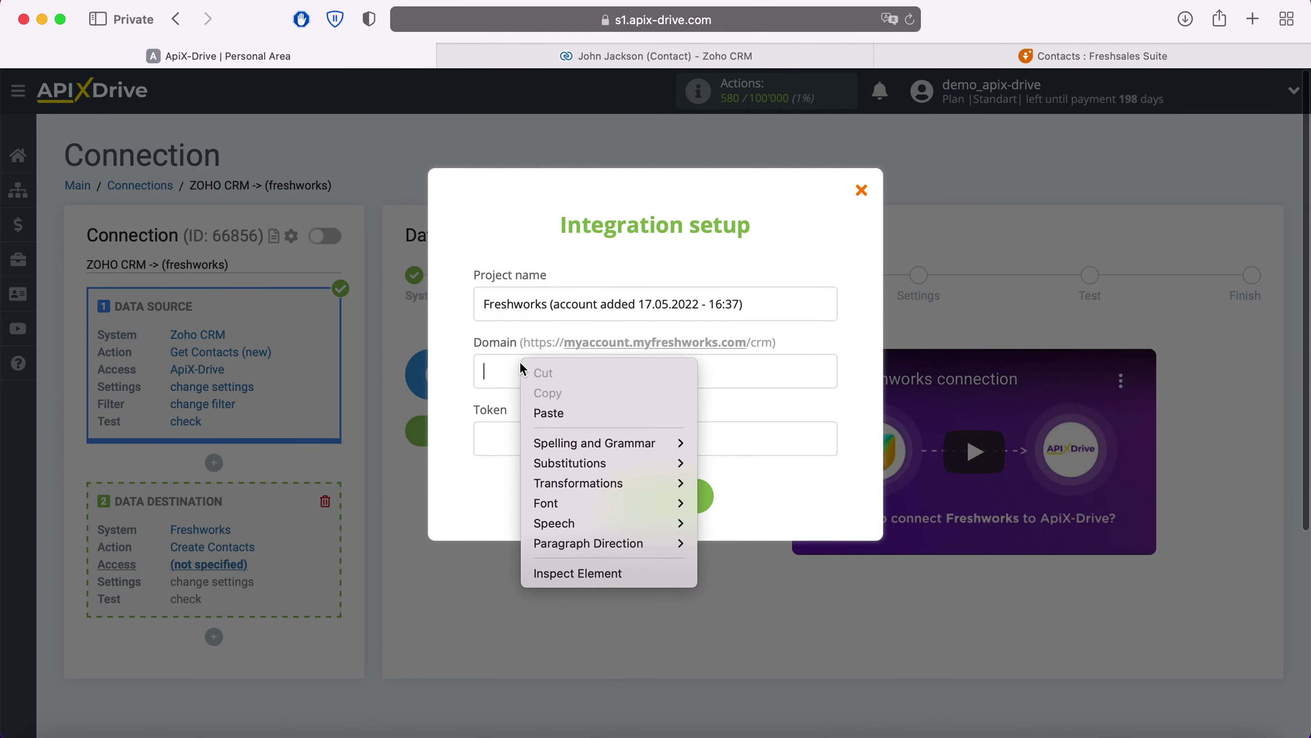
click(547, 411)
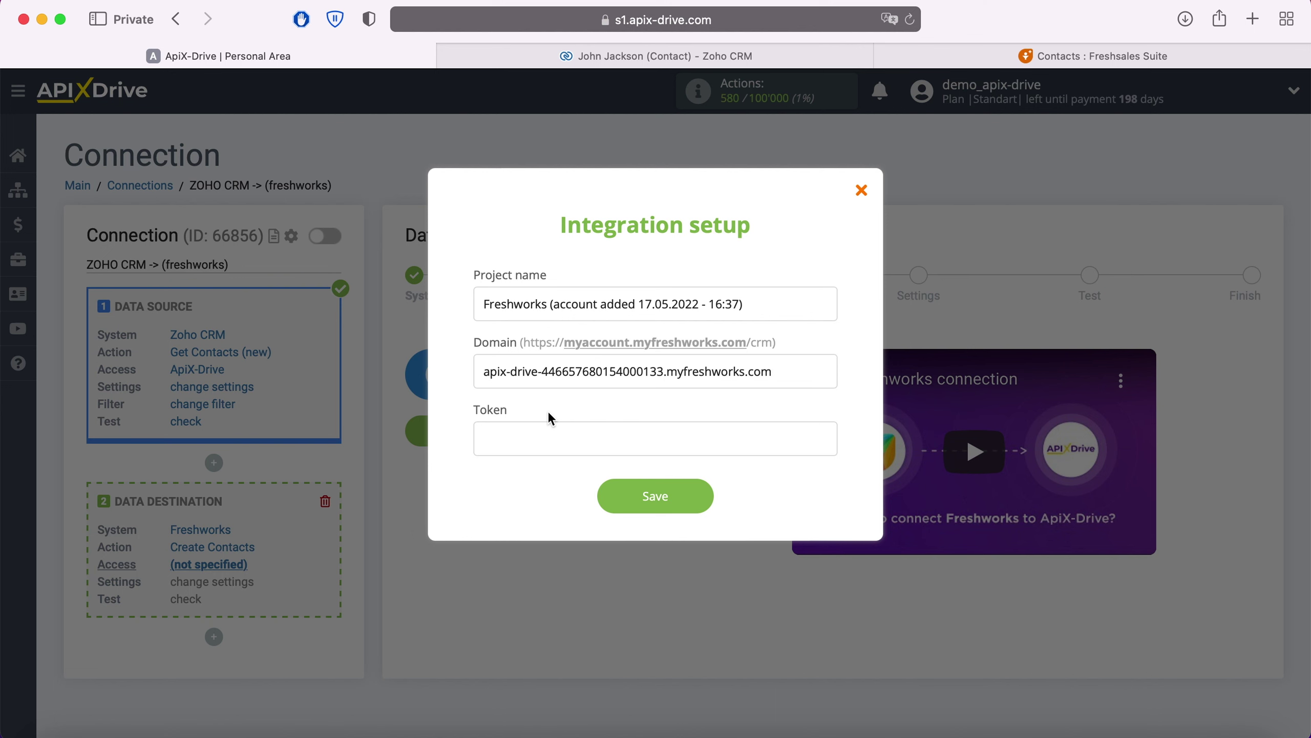
click(981, 56)
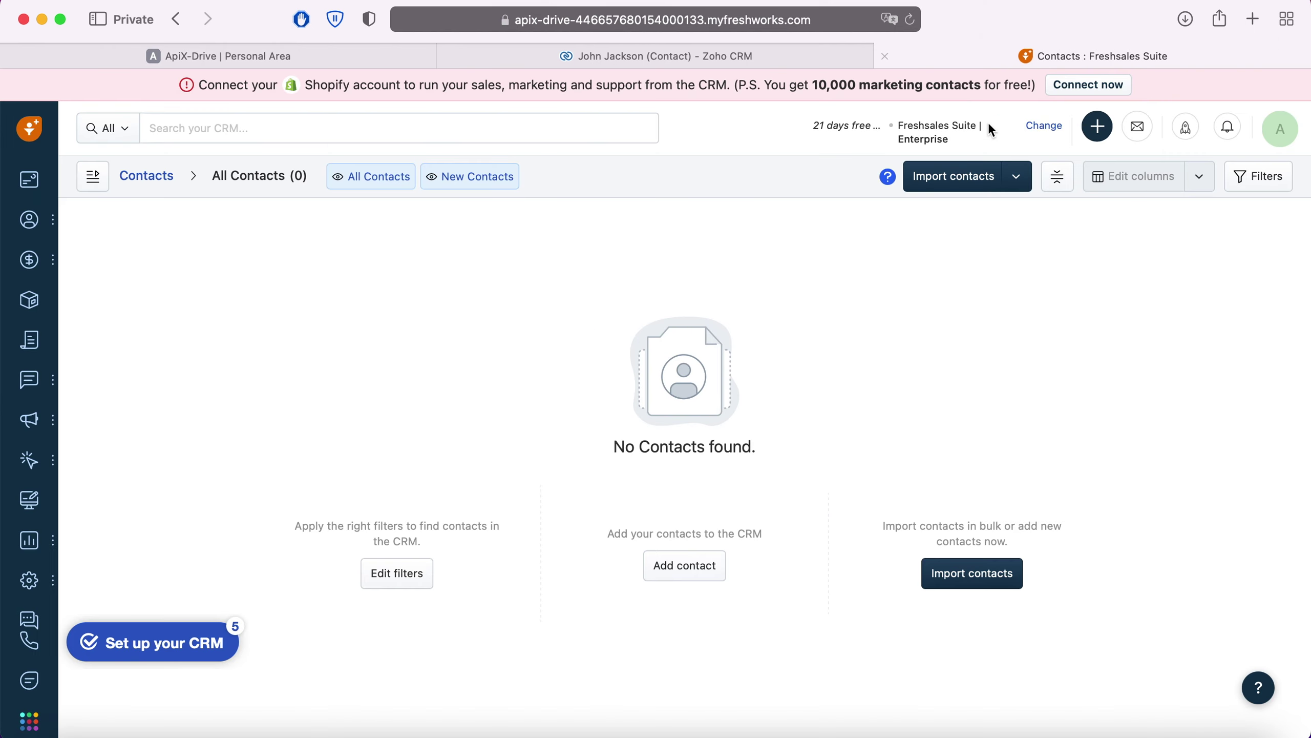
Reveal the Freshsales API key under Settings > API SETTINGS and copy it.
click(1283, 135)
click(1176, 365)
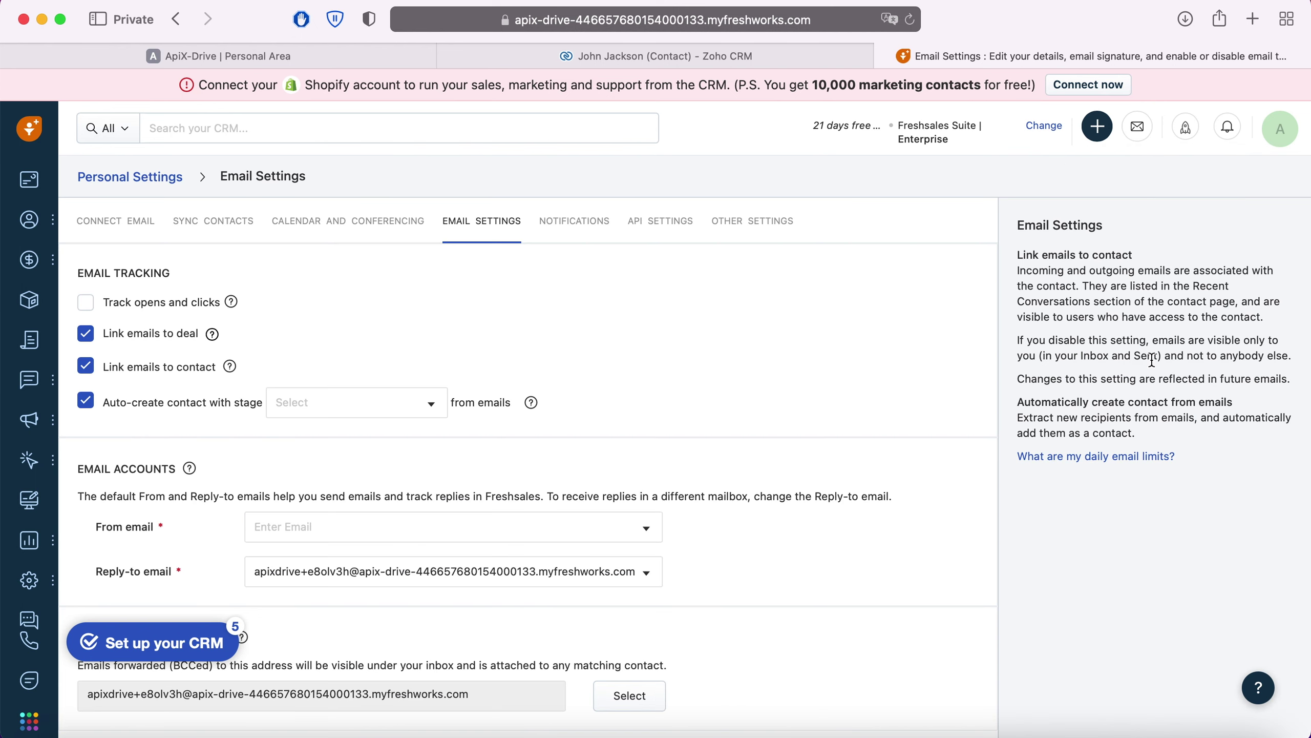
click(678, 226)
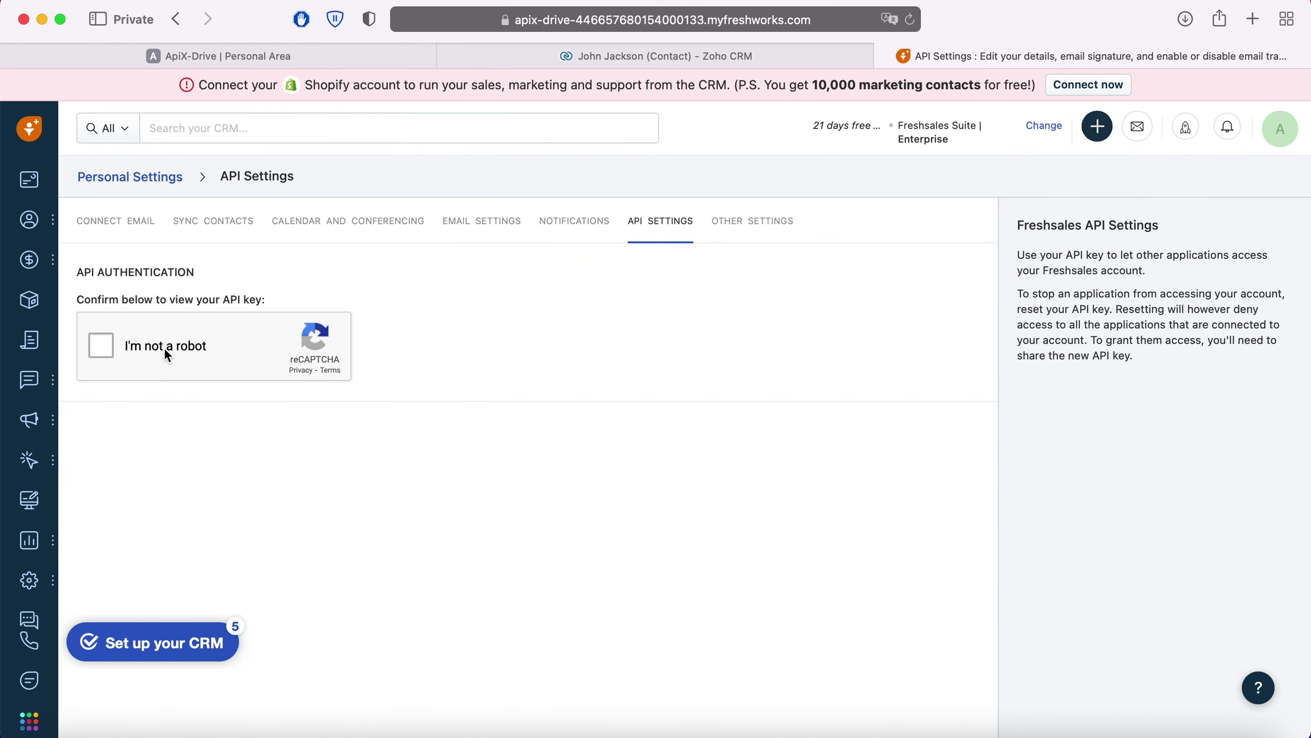
click(101, 346)
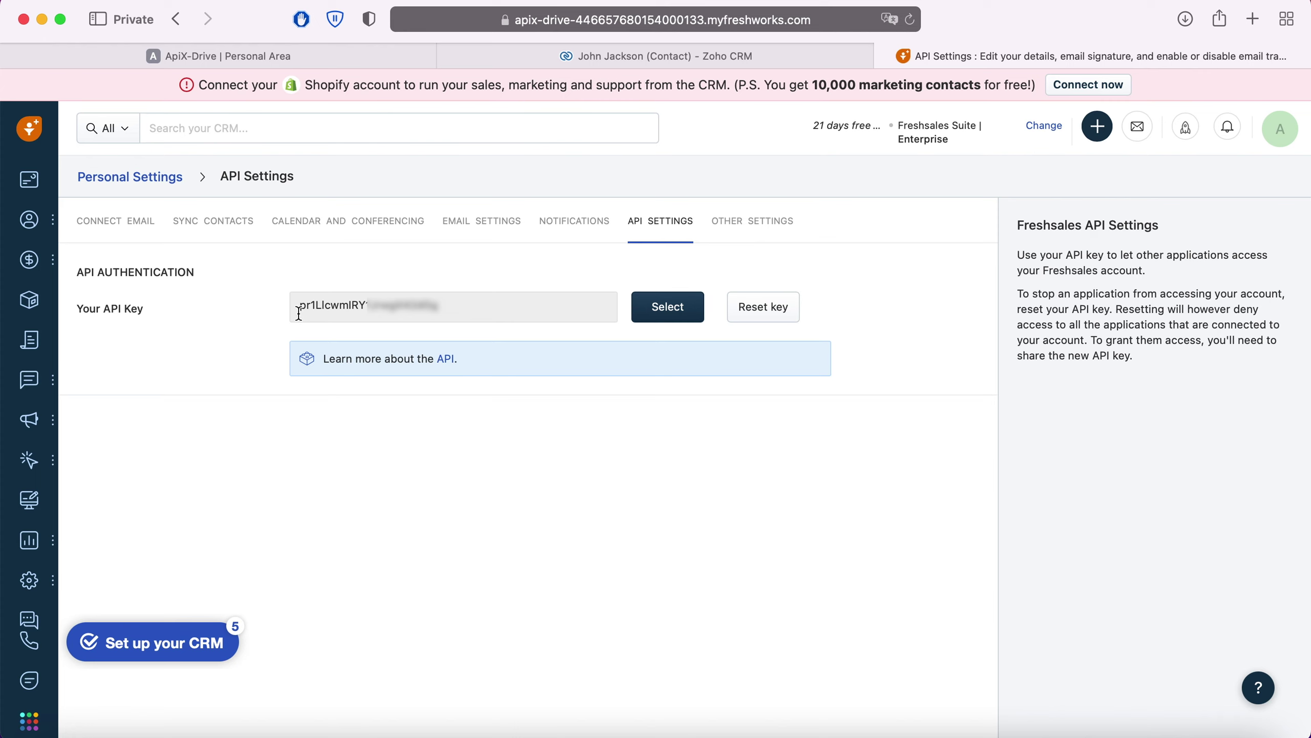
drag(298, 305, 438, 310)
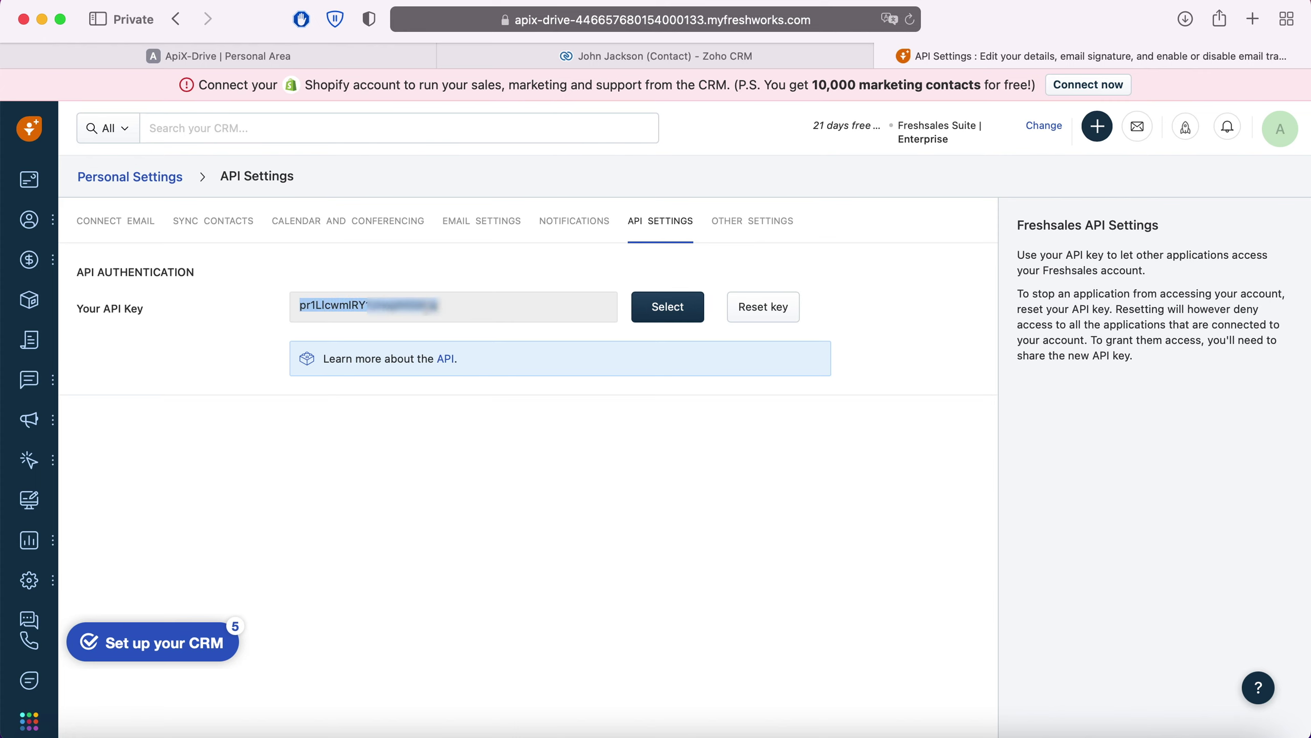
right_click(439, 310)
click(473, 385)
Paste the copied API key into ApiX-Drive's Token field.
click(285, 54)
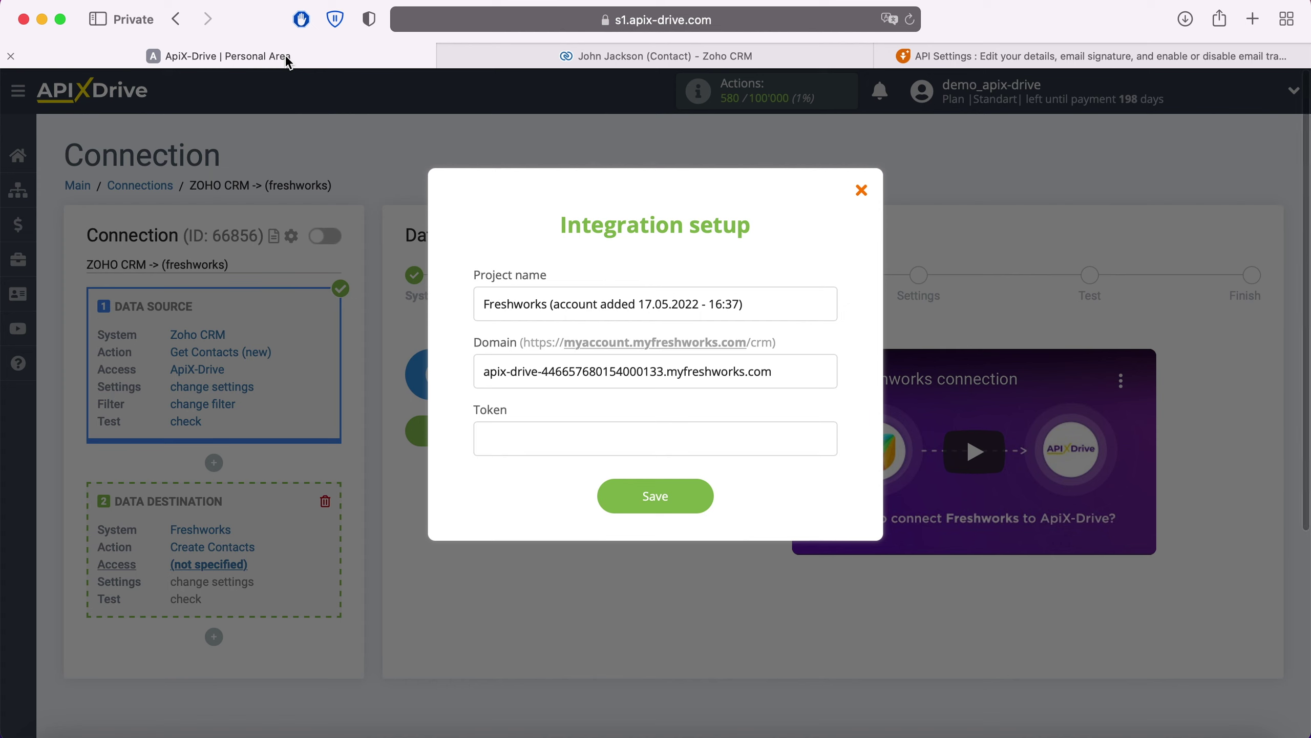
right_click(545, 450)
click(573, 493)
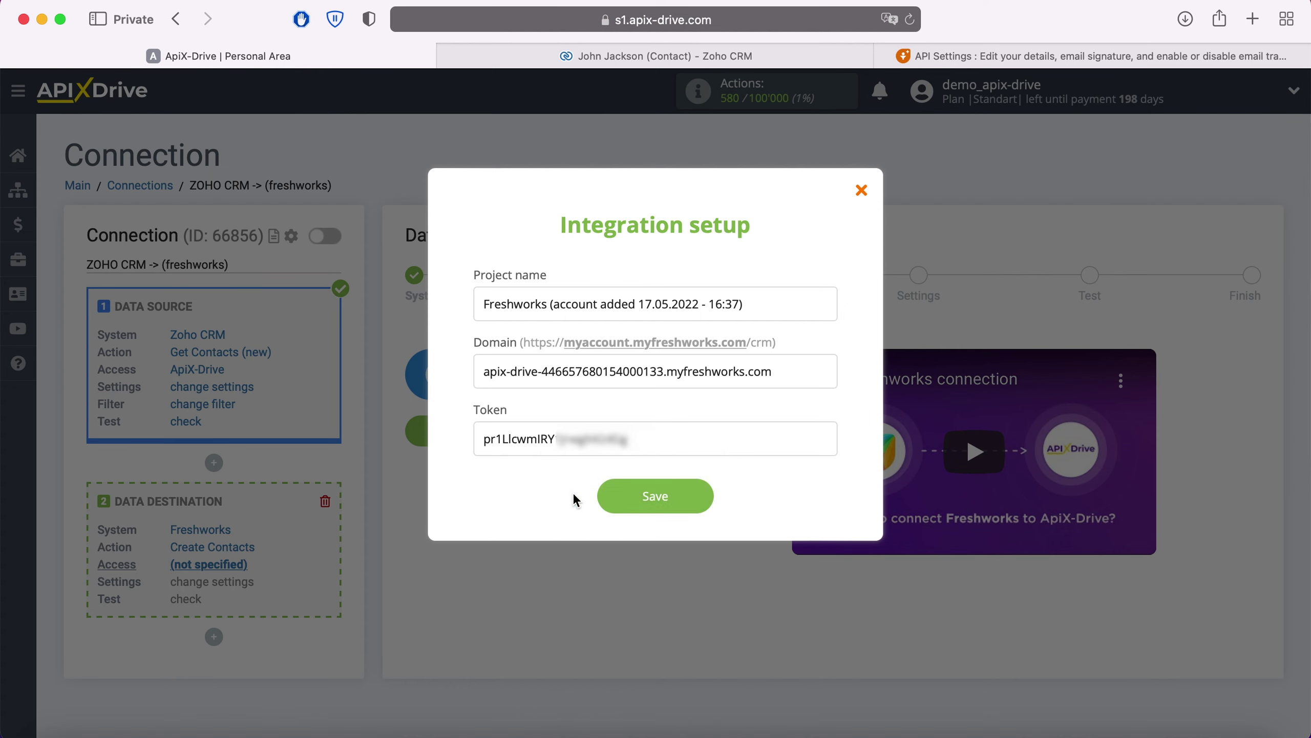
Save the Freshworks account, select it as the destination login, and continue to settings.
click(692, 496)
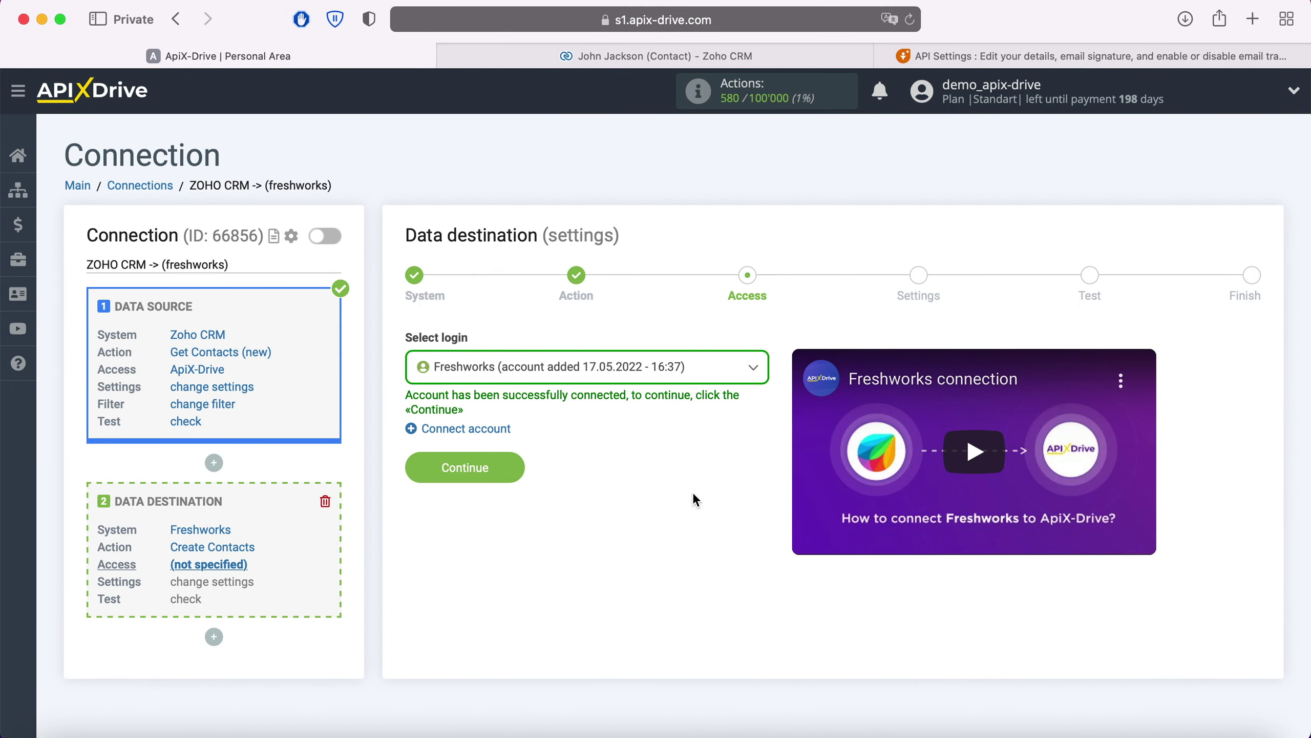
click(703, 370)
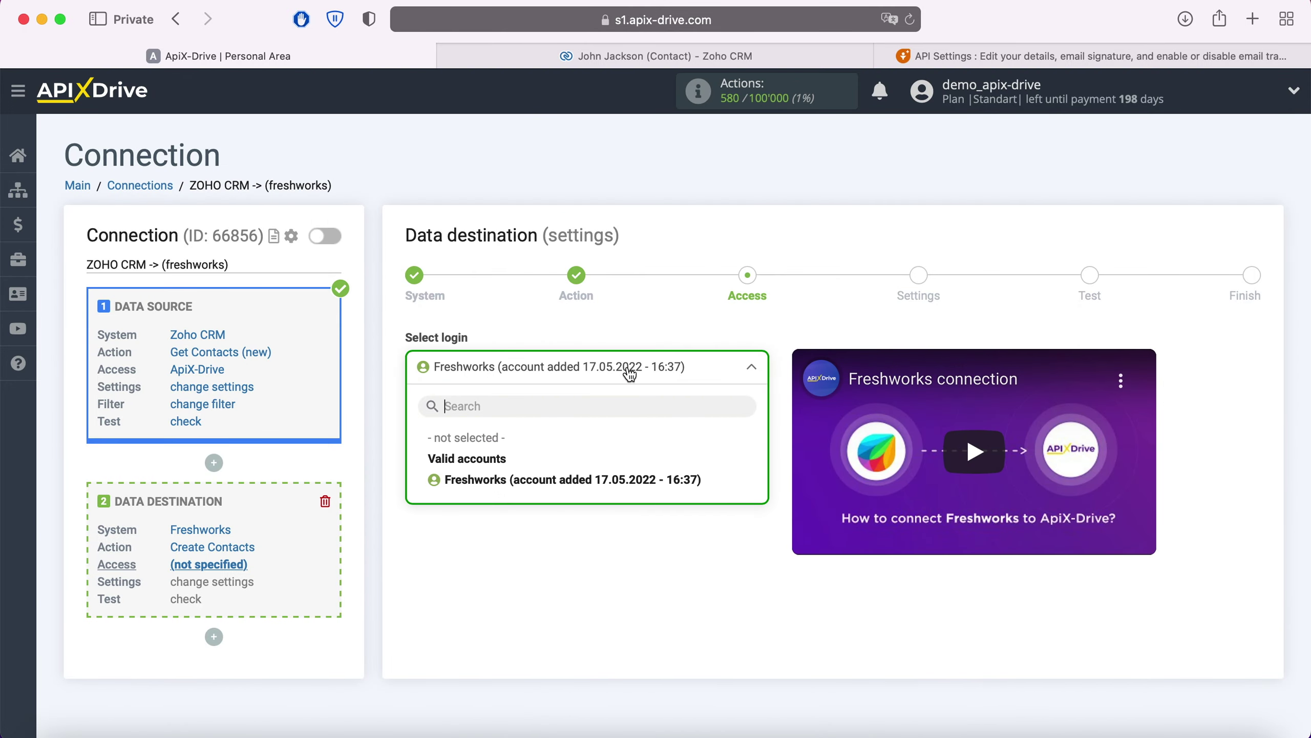
click(614, 478)
click(516, 465)
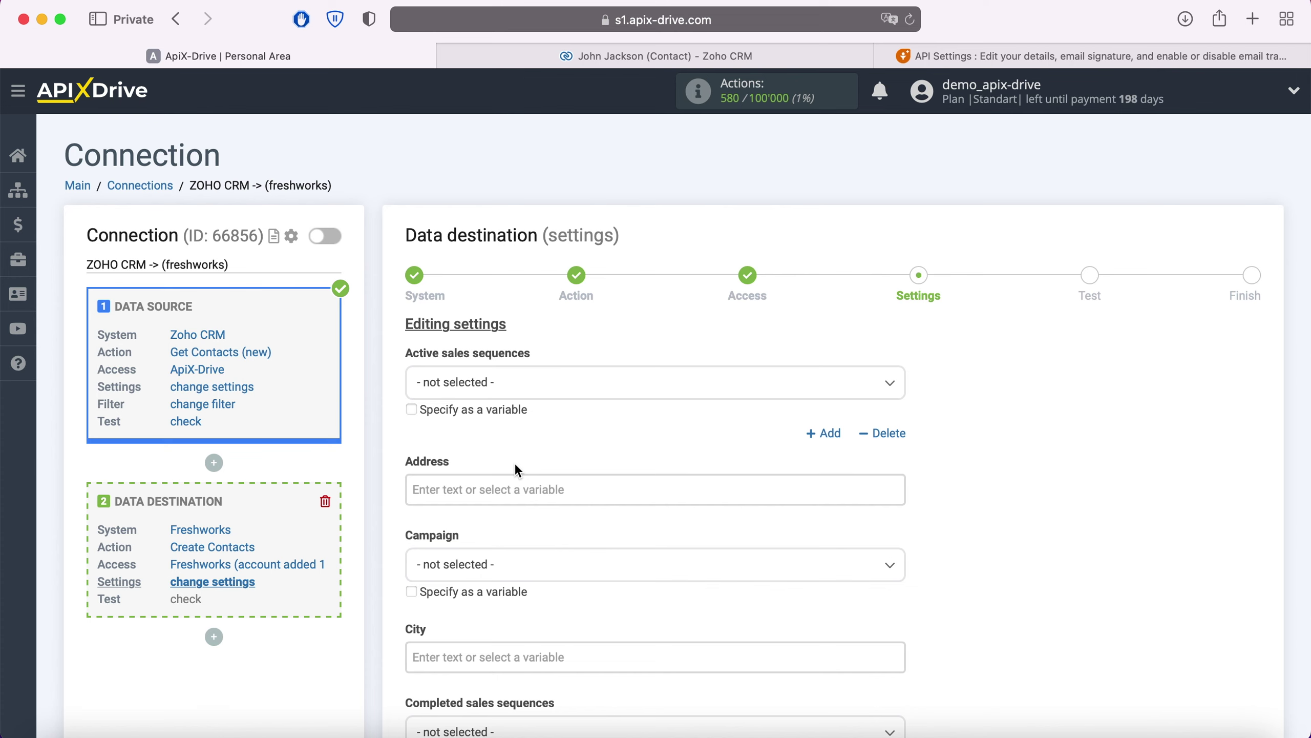
Map First name and Last name to Zoho's First Name and Last Name fields.
scroll(518, 470, down, 5)
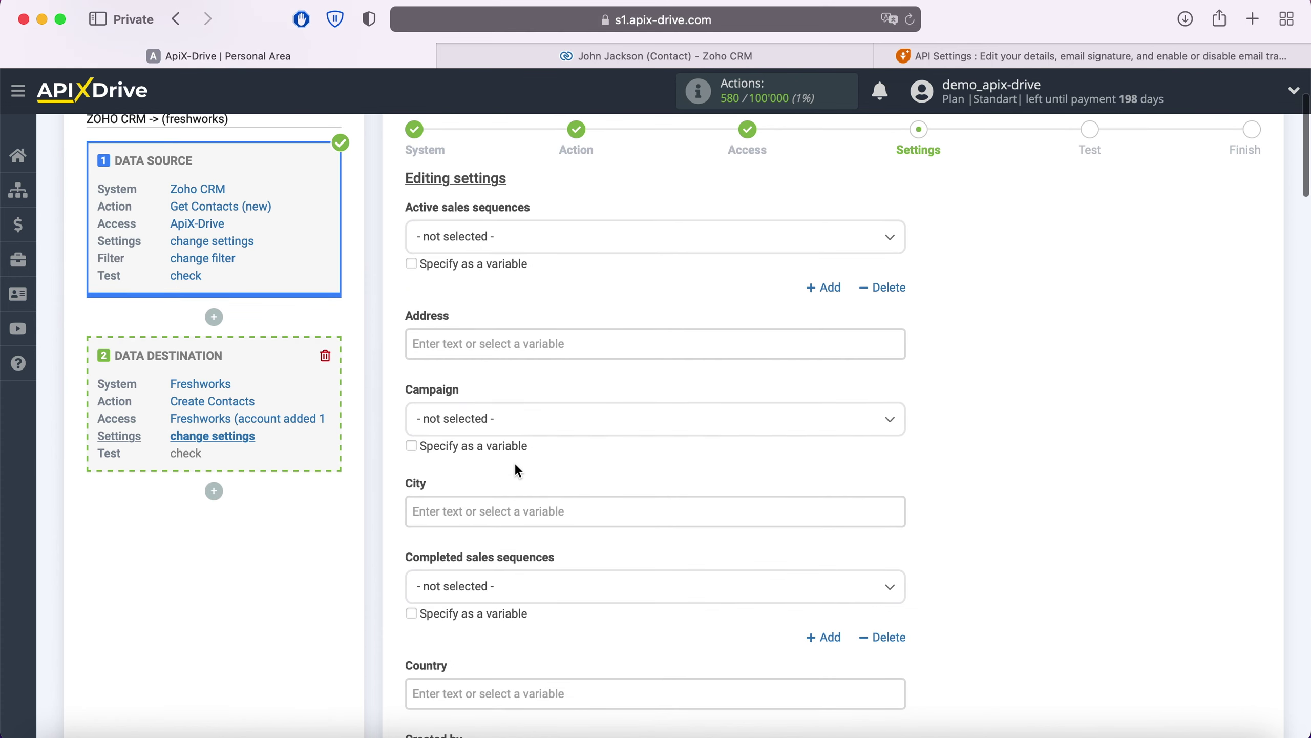
scroll(518, 470, down, 4)
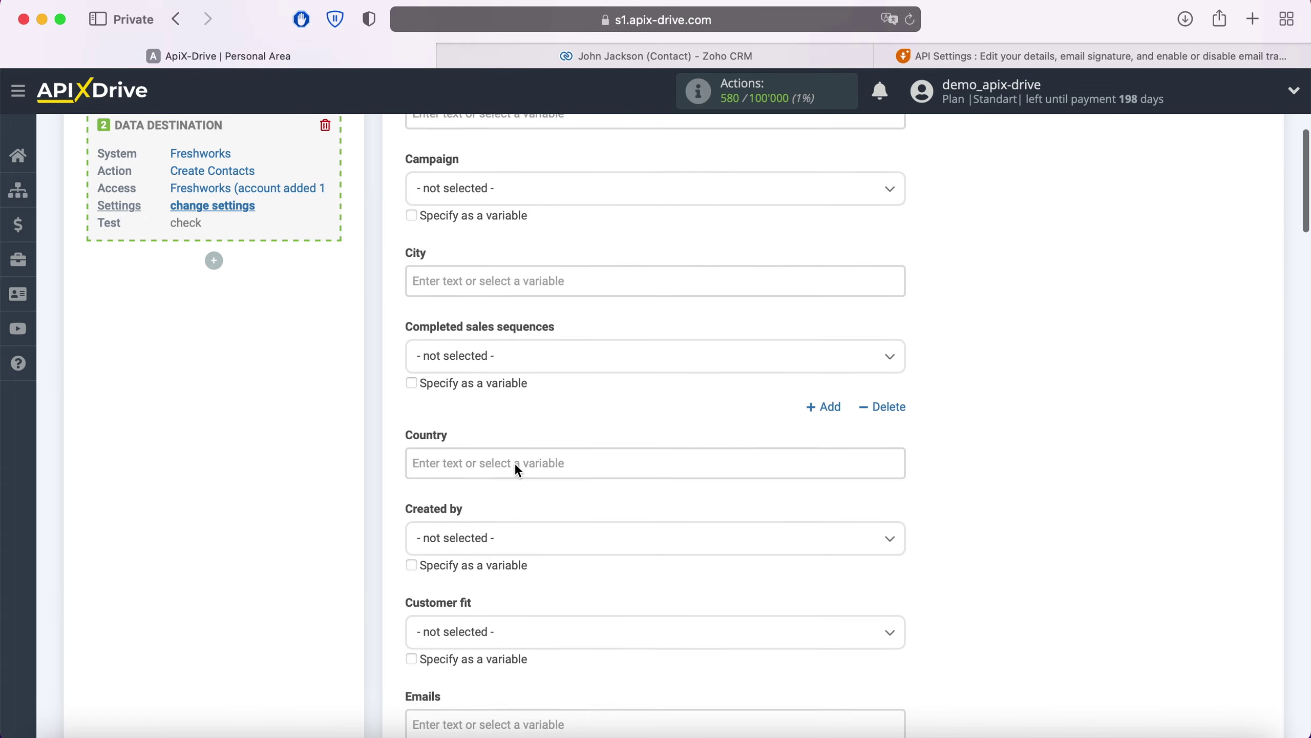
scroll(518, 470, down, 3)
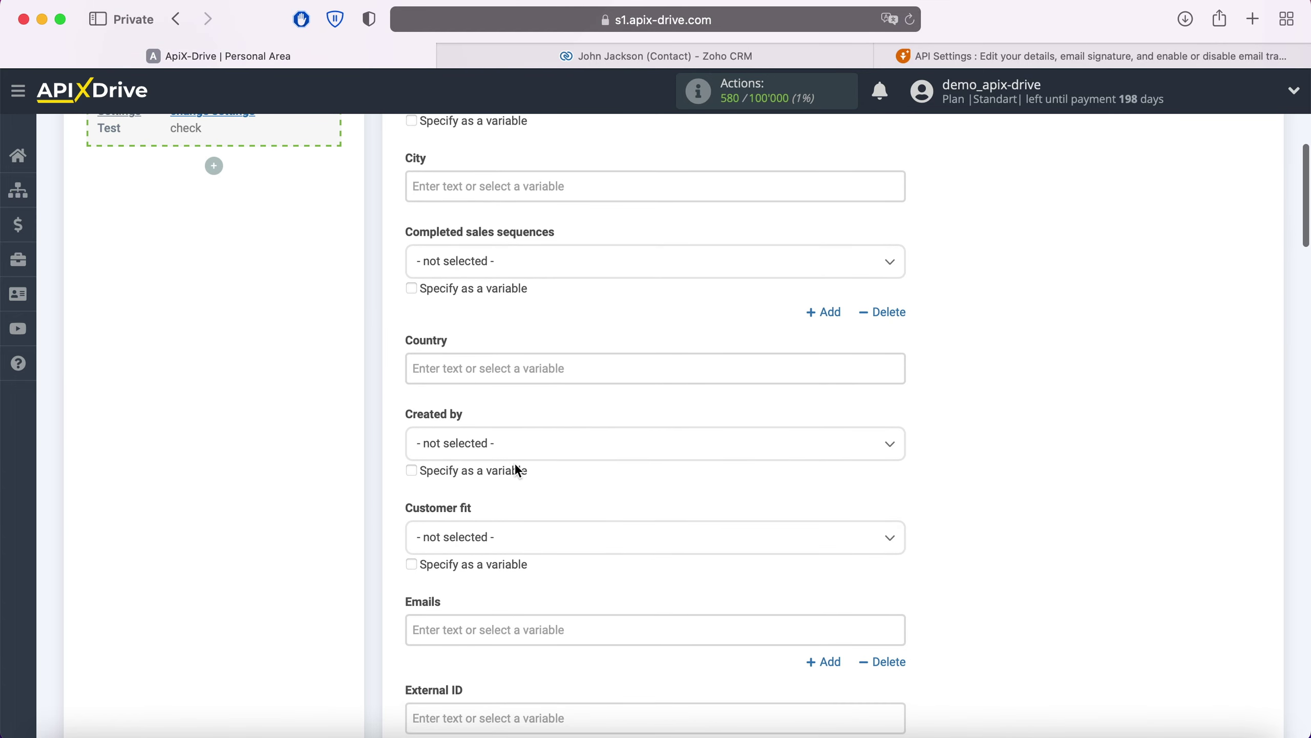
click(504, 535)
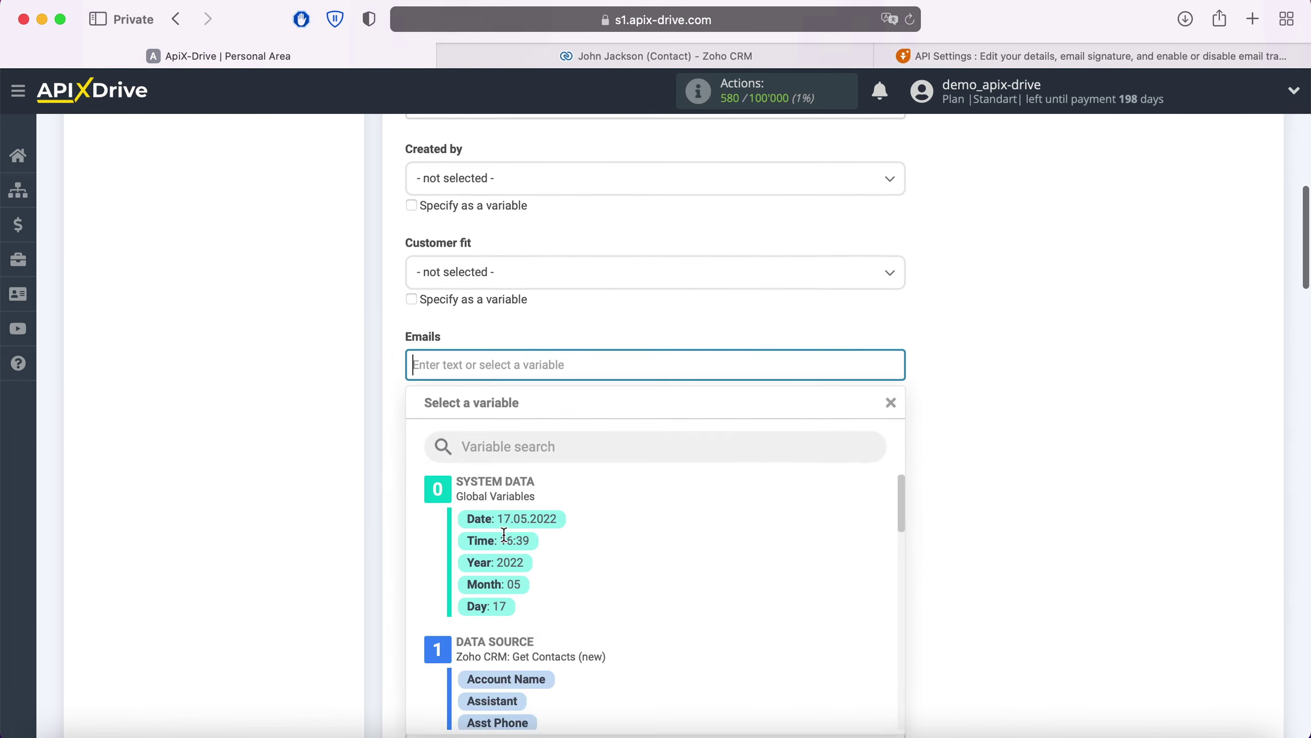
scroll(766, 434, down, 5)
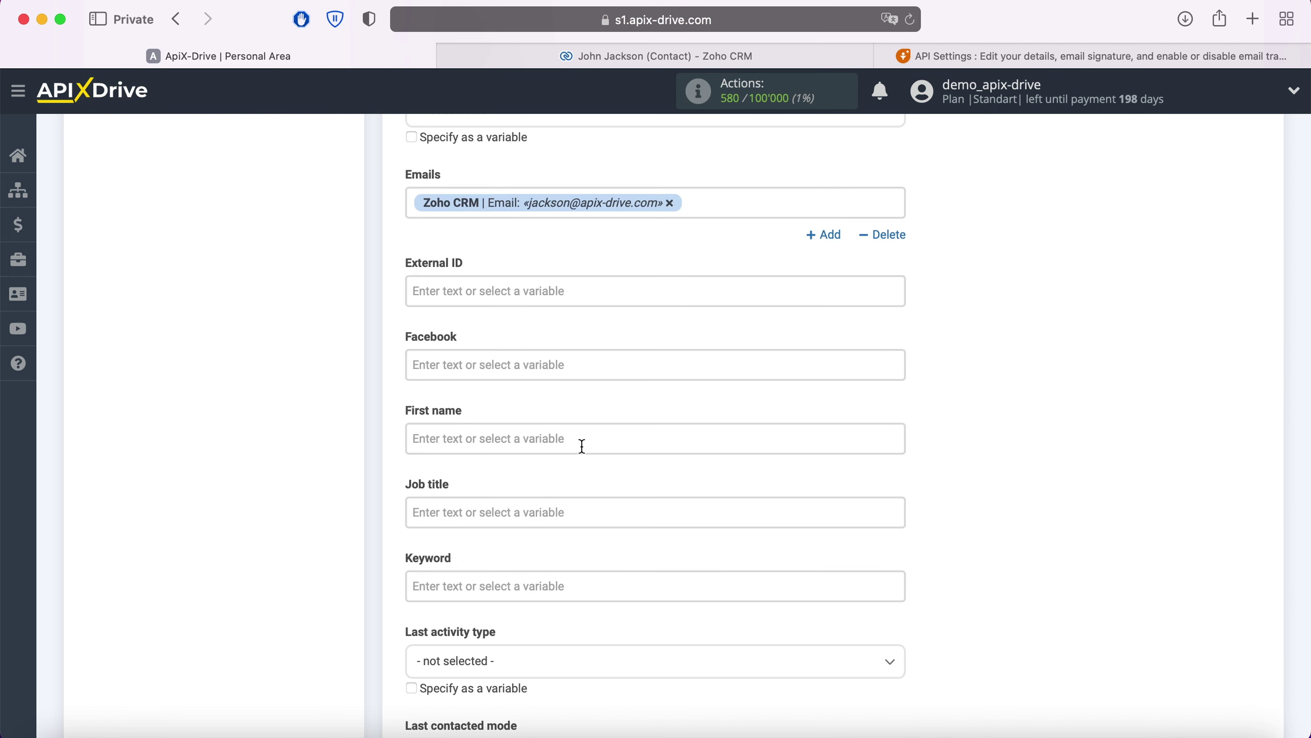
click(579, 439)
scroll(665, 404, down, 10)
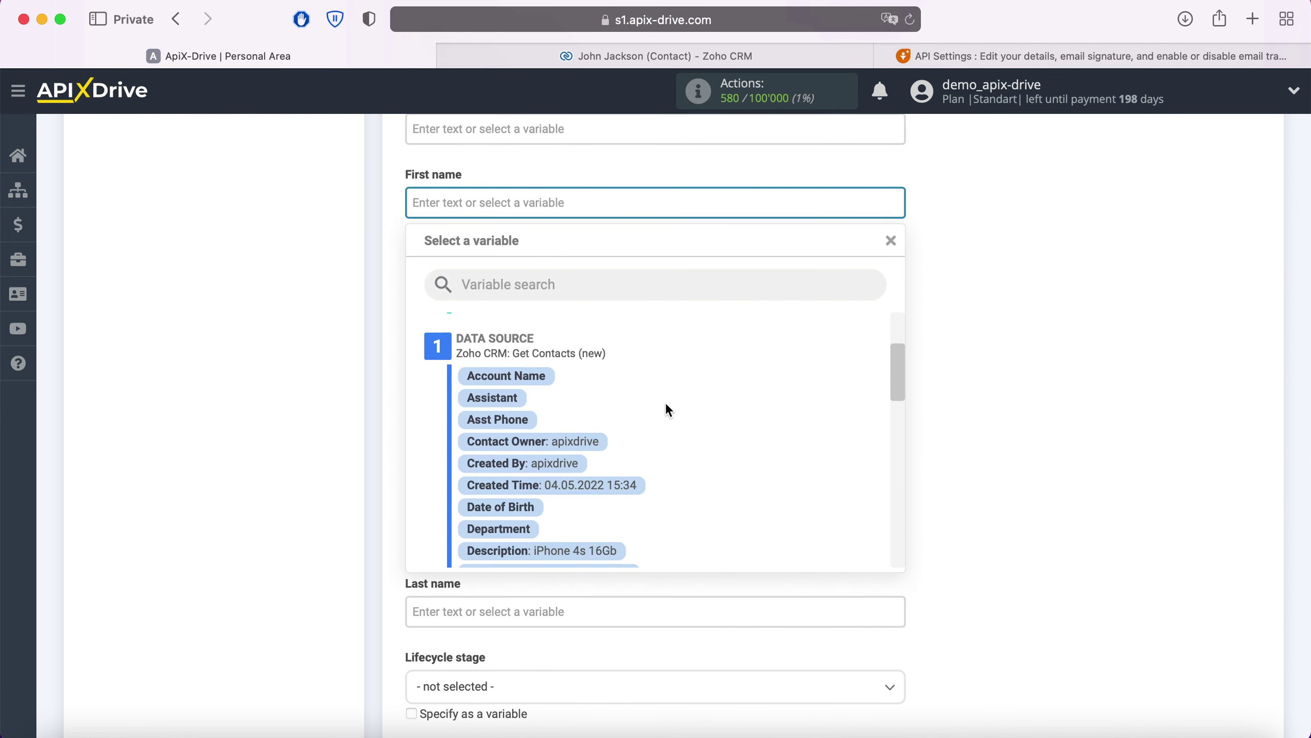
scroll(666, 408, down, 2)
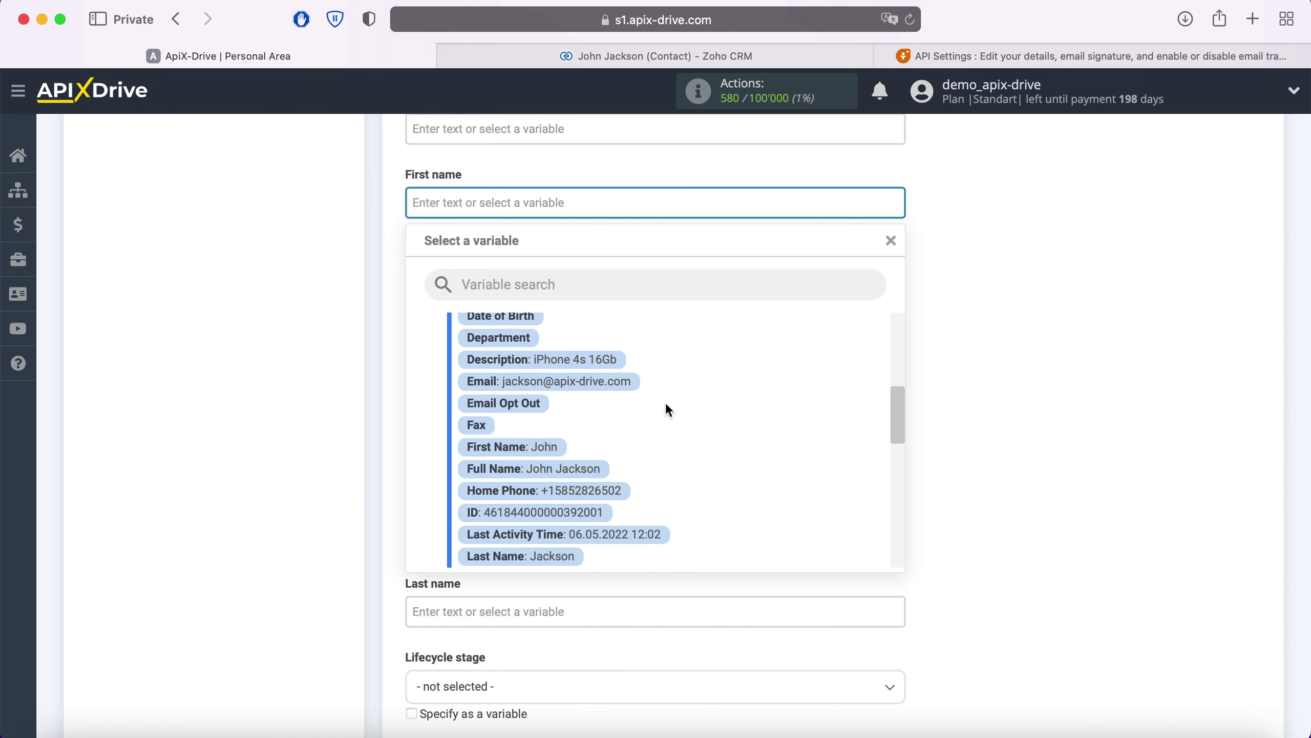
click(550, 447)
scroll(587, 408, down, 5)
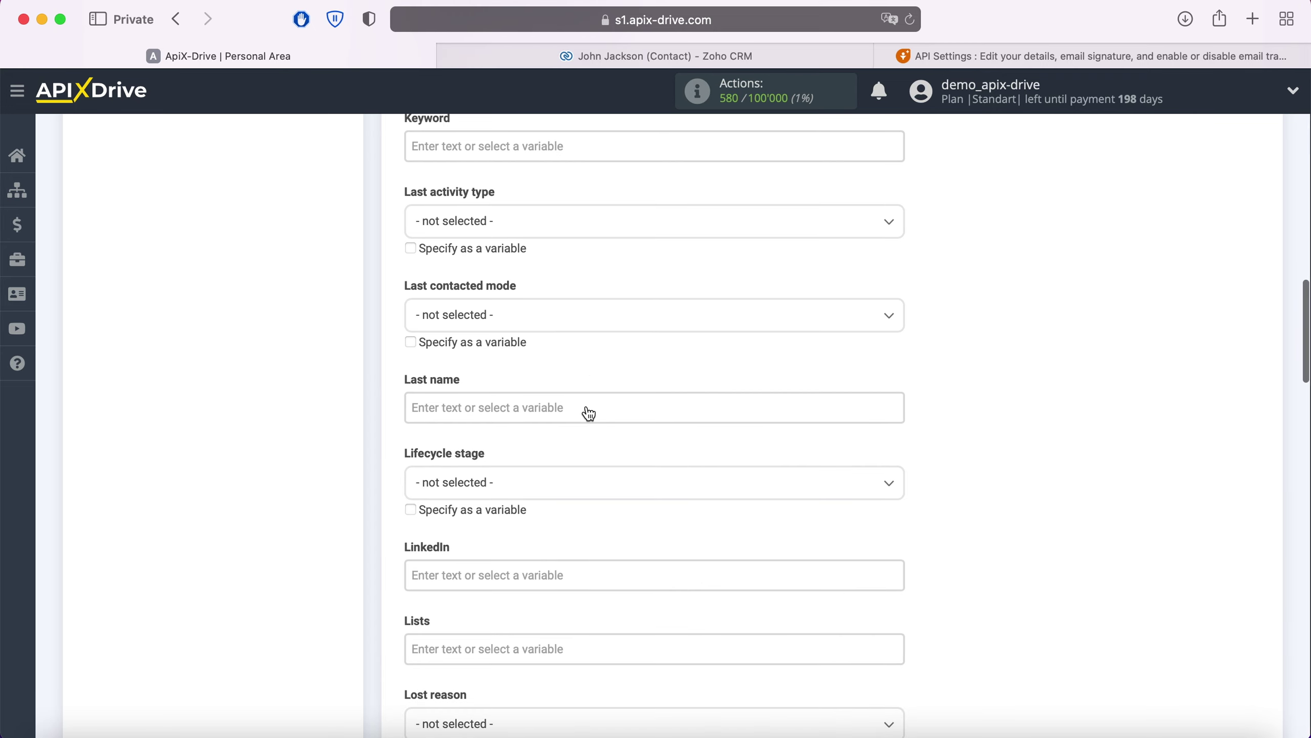
click(549, 407)
scroll(707, 407, down, 6)
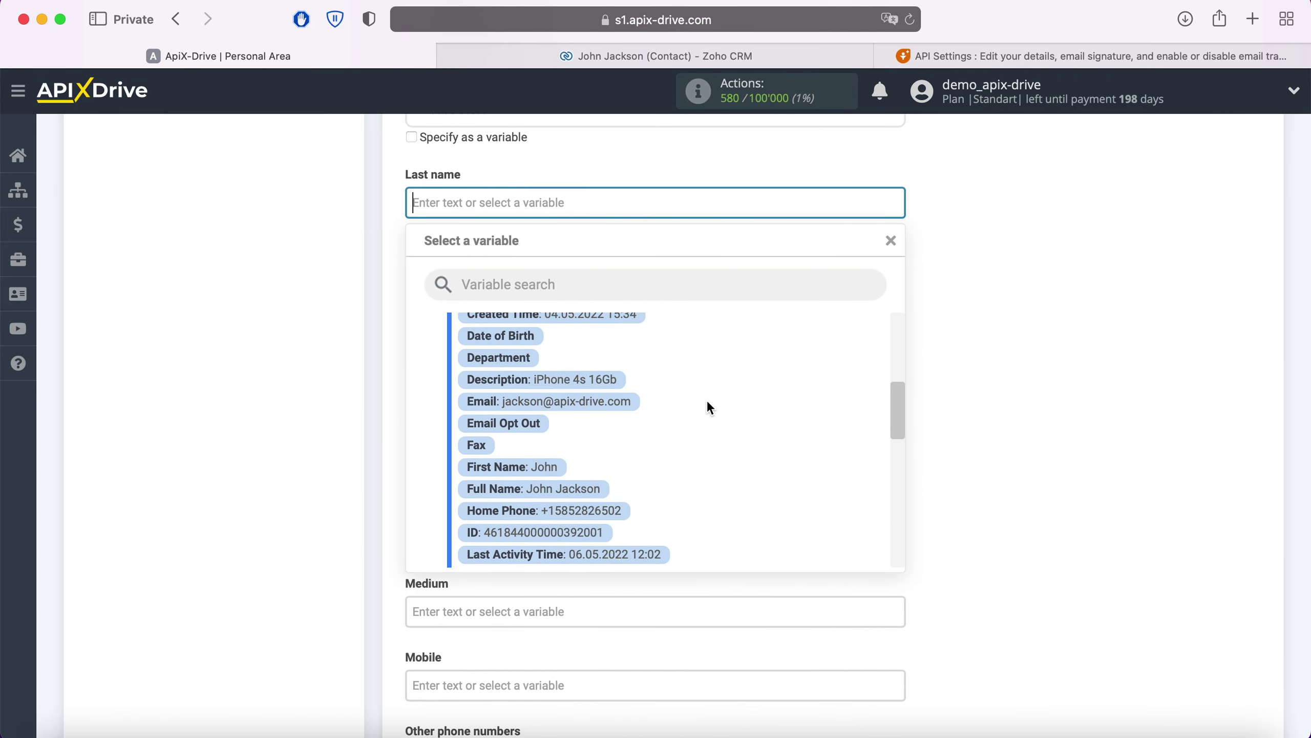
scroll(708, 404, down, 3)
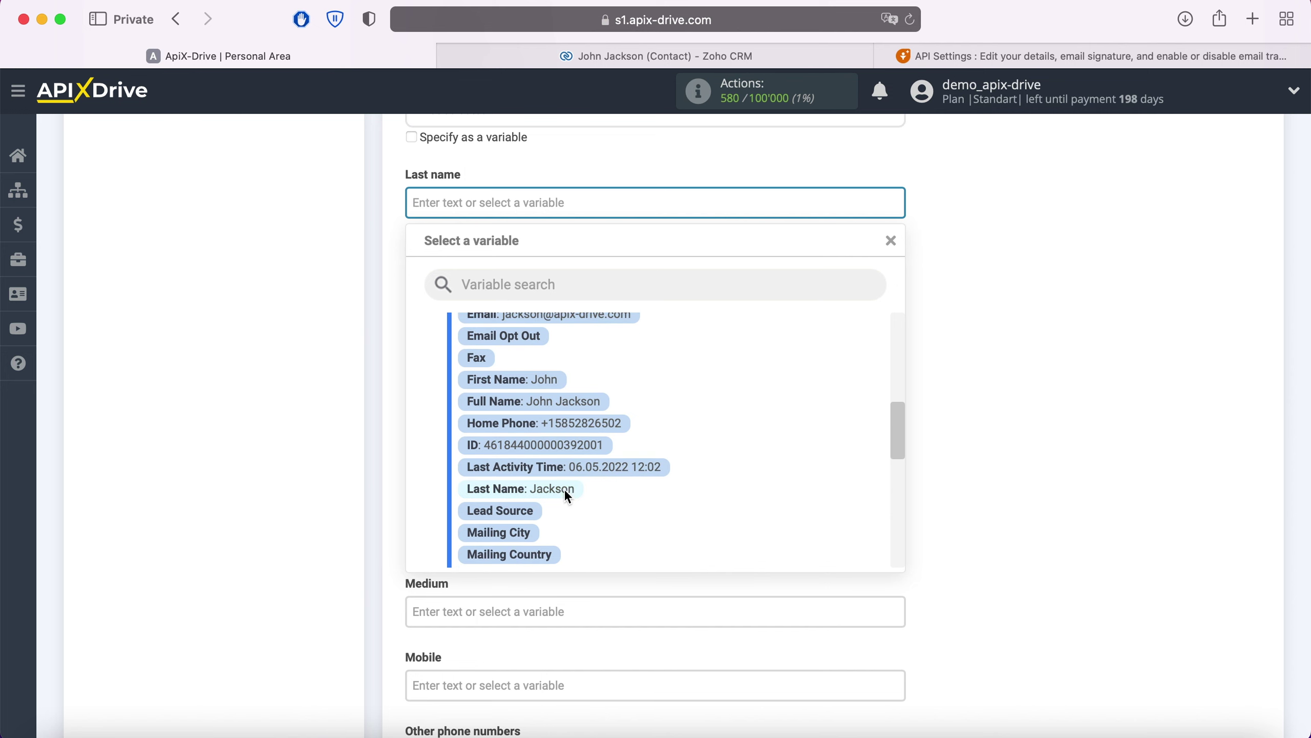
click(564, 489)
Set the Lifecycle stage to Lead and fill Mobile with Zoho's Home Phone.
click(547, 289)
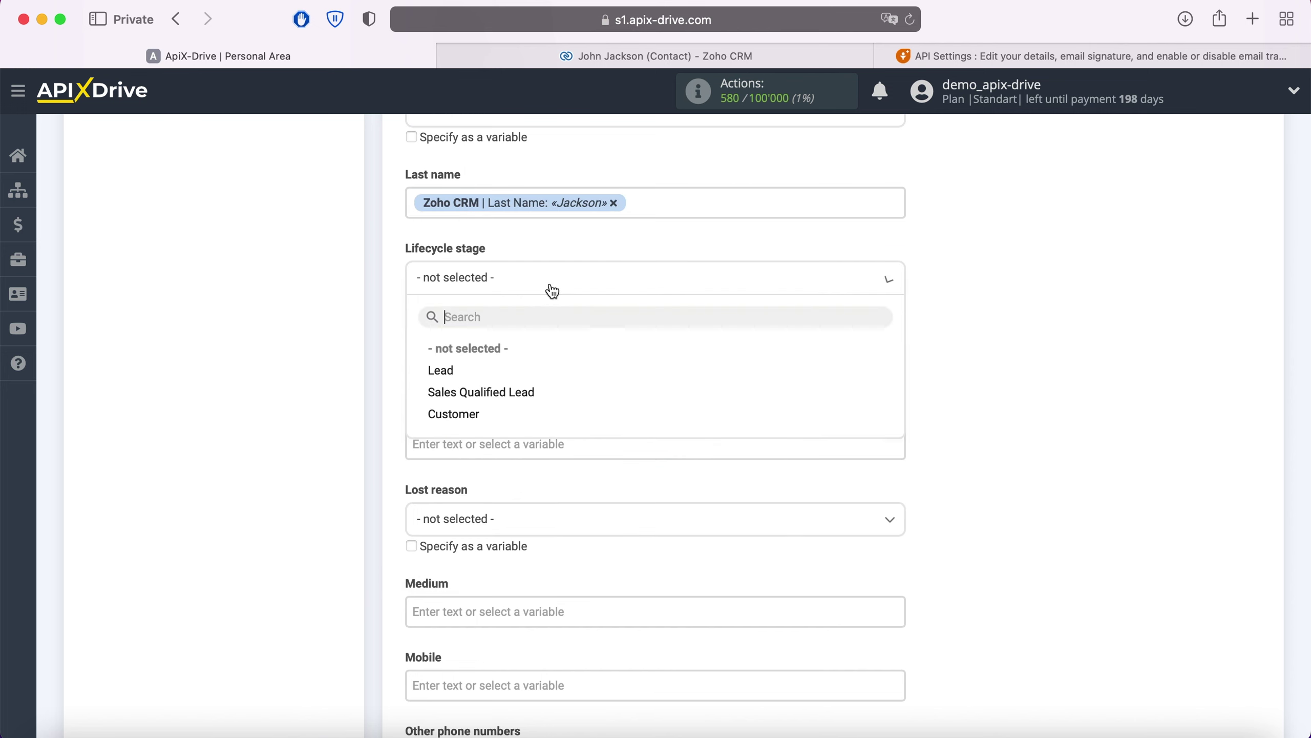
click(448, 371)
scroll(571, 388, down, 5)
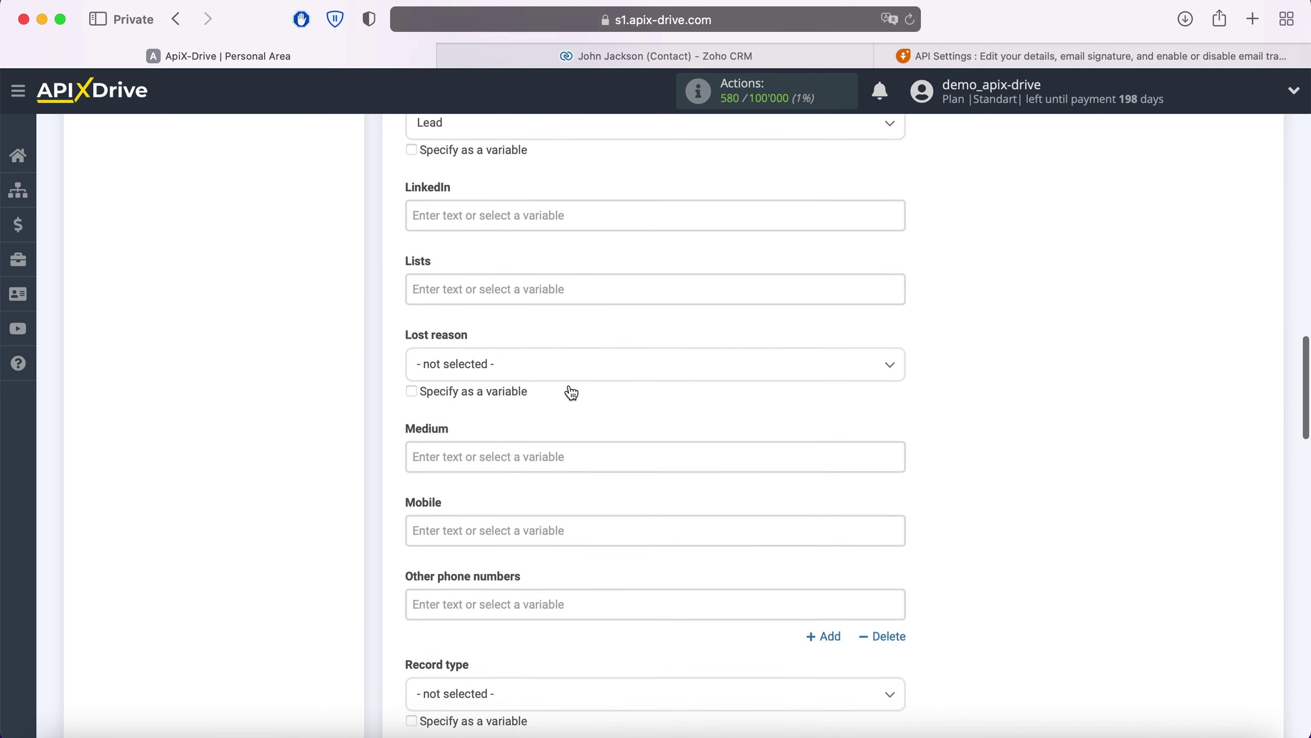
scroll(568, 389, down, 3)
click(530, 408)
scroll(542, 405, down, 5)
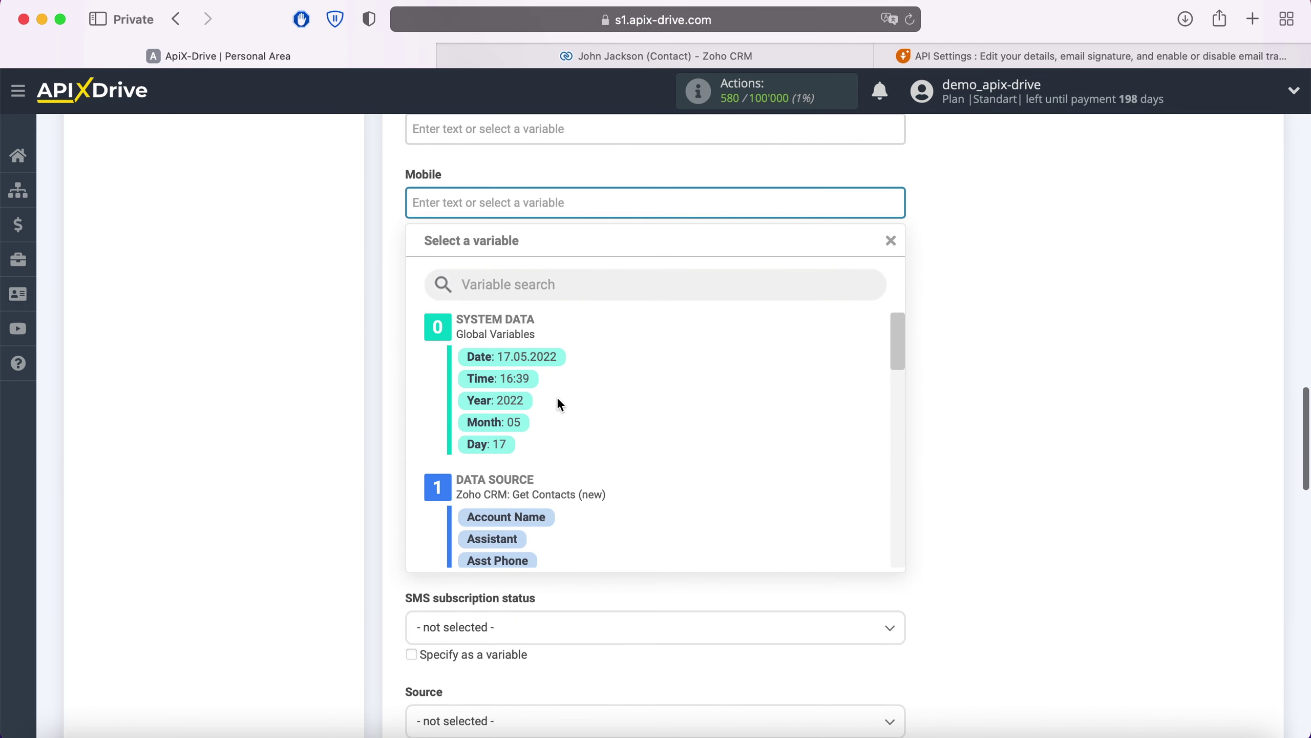
scroll(674, 391, down, 5)
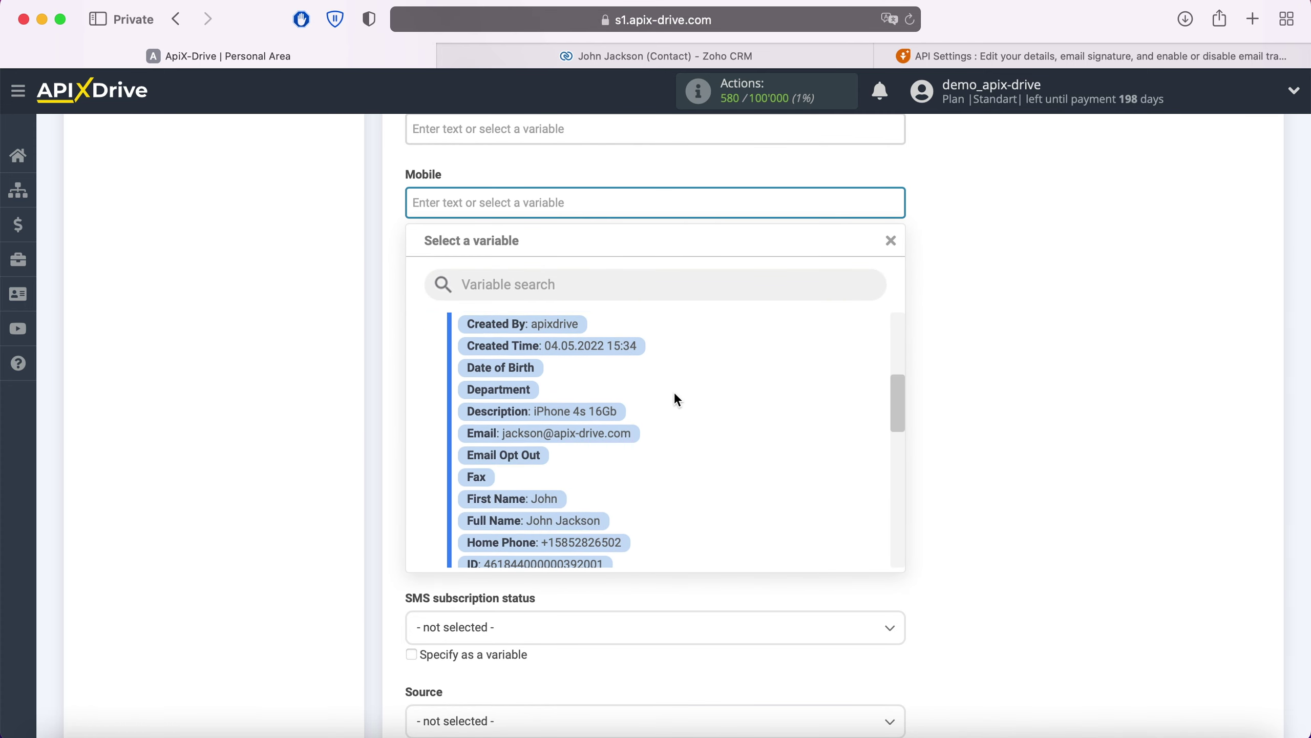
scroll(675, 395, down, 3)
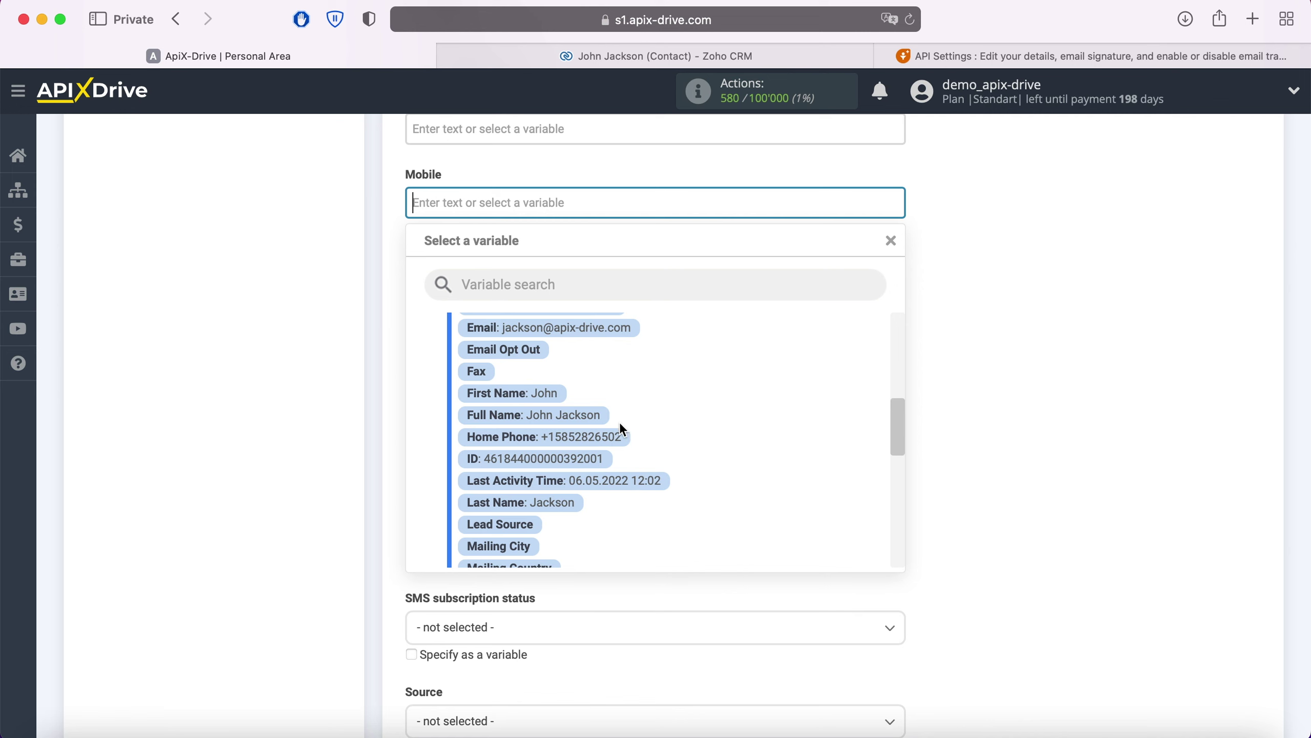
click(614, 434)
Set the new contacts' Status to New.
scroll(613, 429, down, 3)
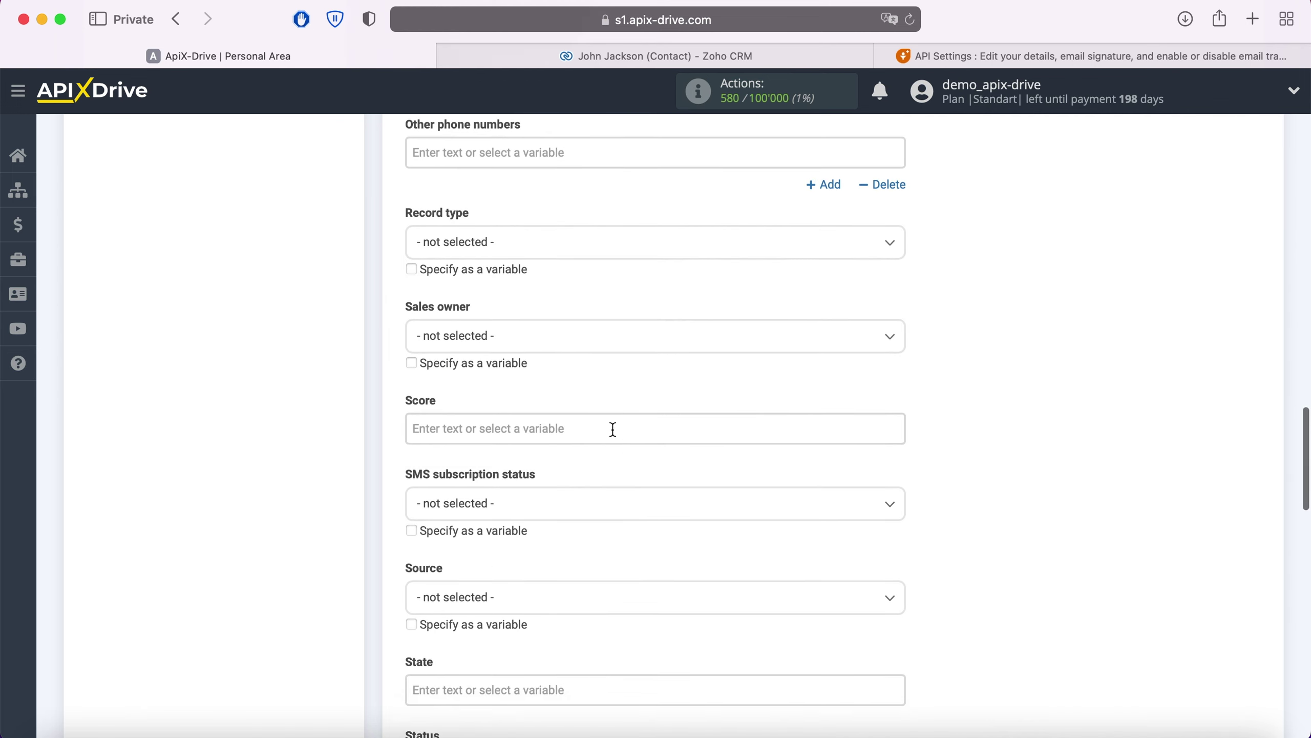
scroll(613, 430, down, 5)
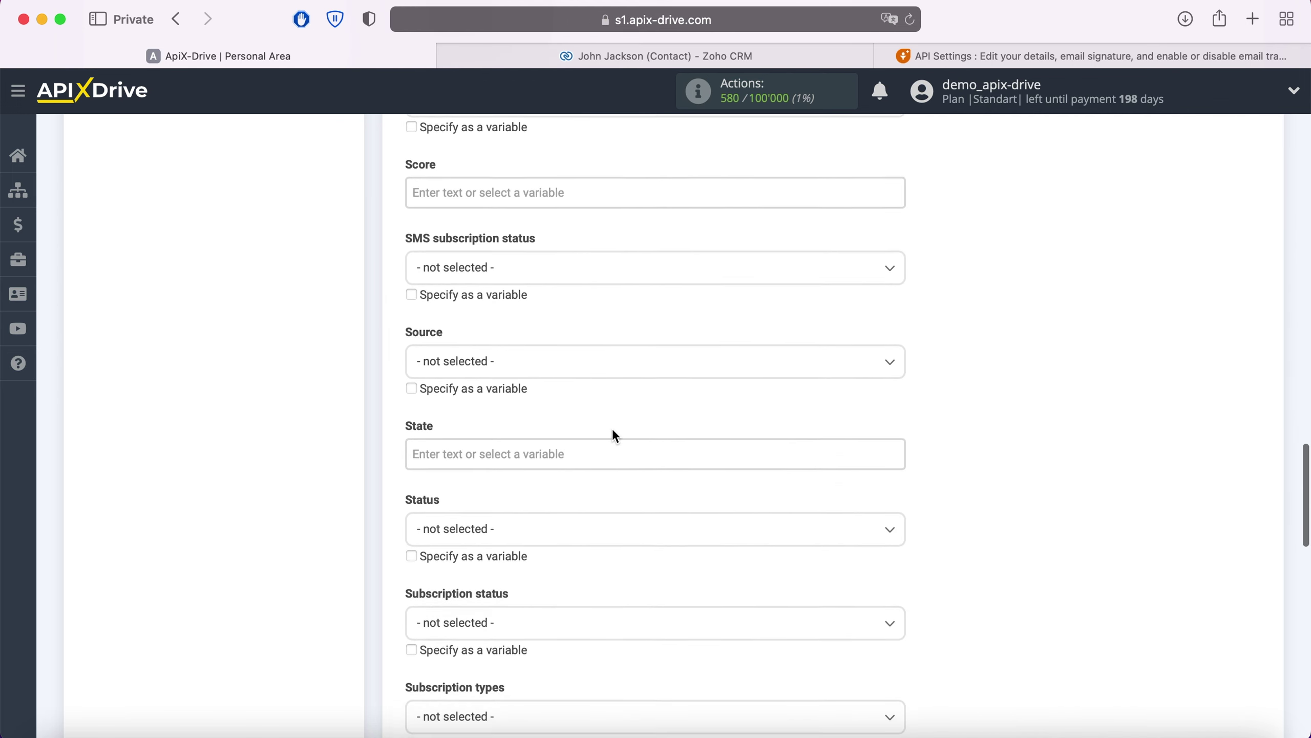
scroll(613, 431, down, 4)
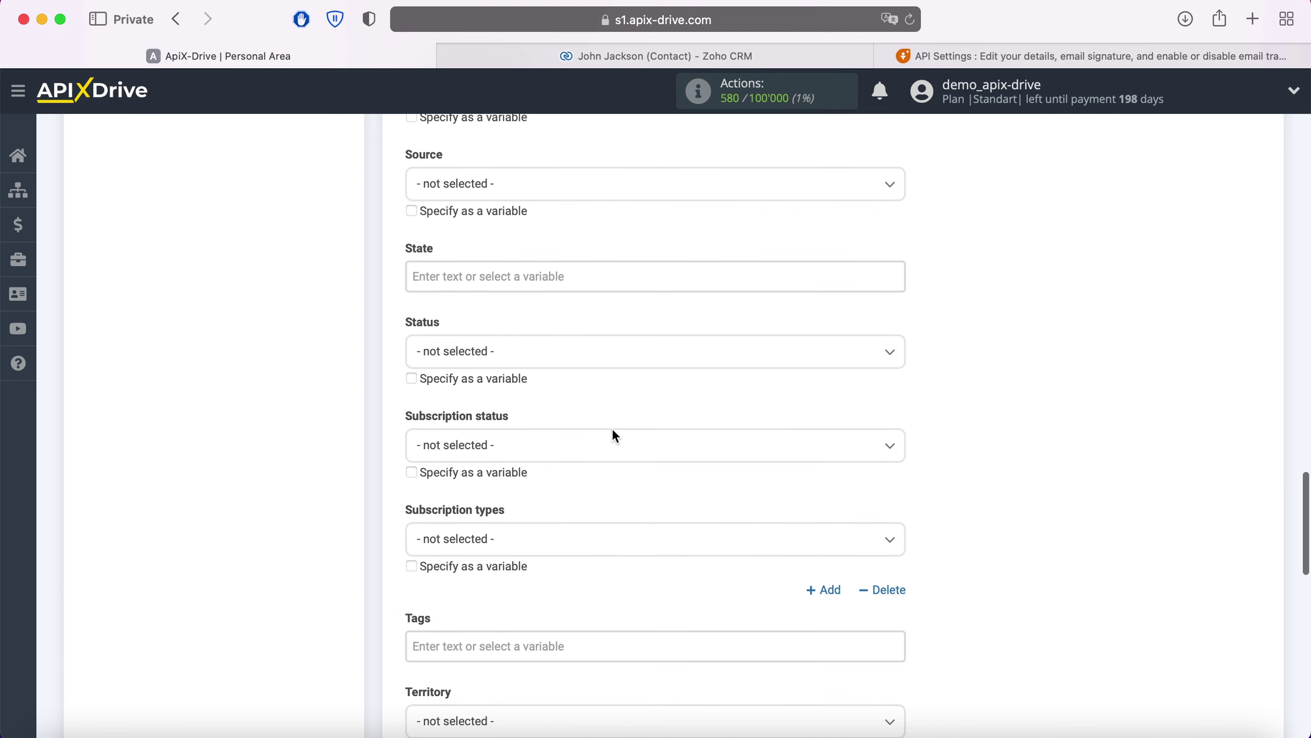
click(541, 354)
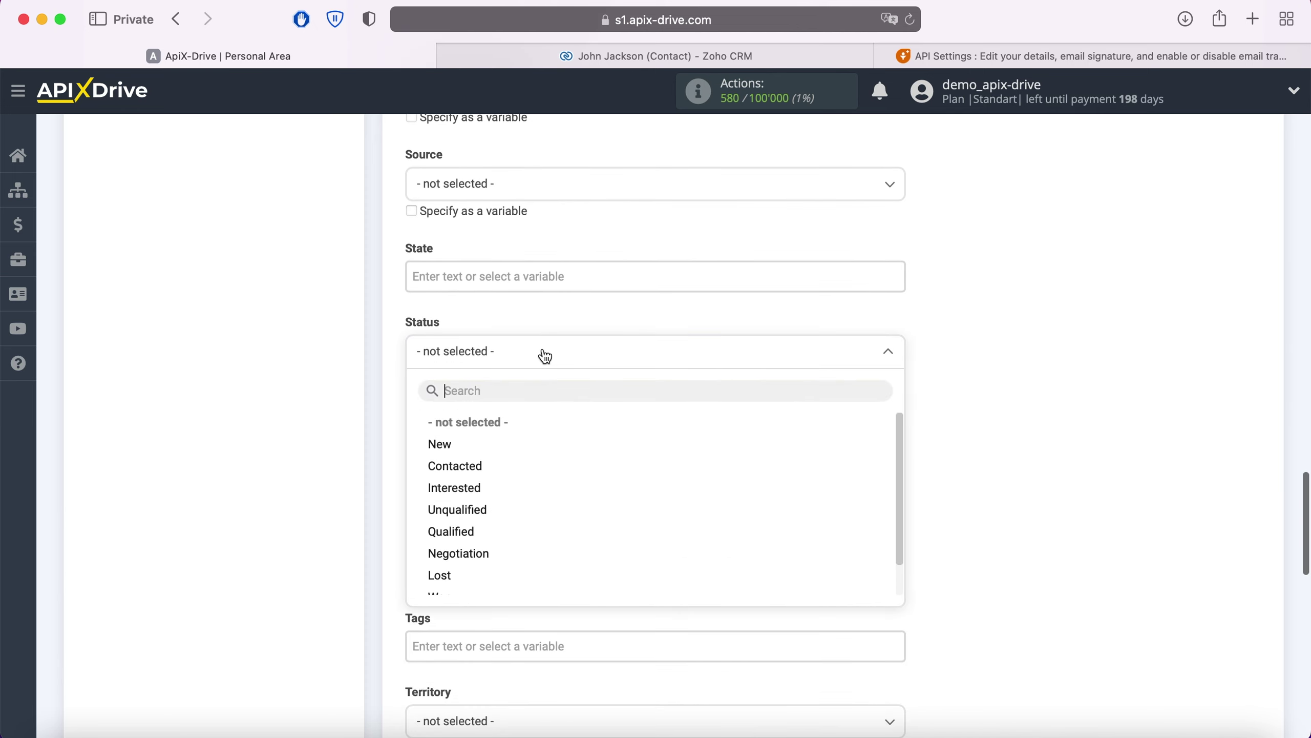
click(445, 444)
scroll(583, 443, down, 4)
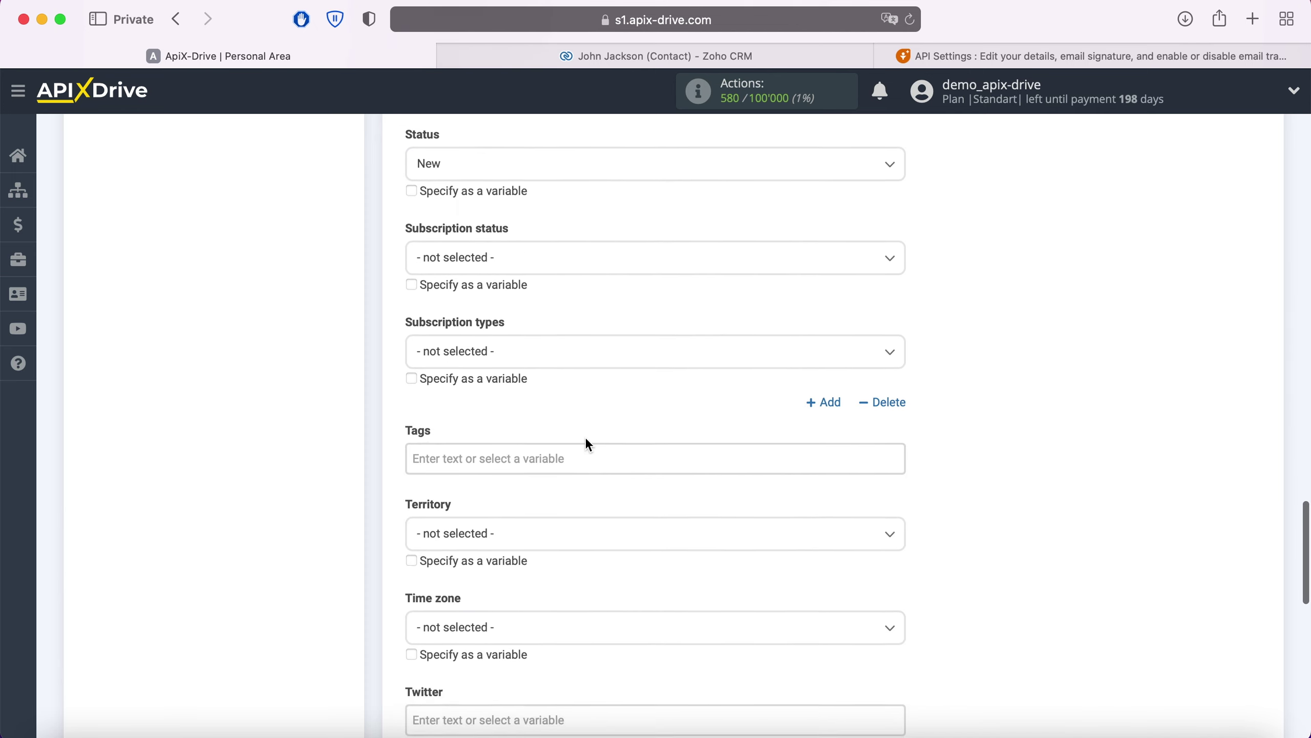
click(570, 448)
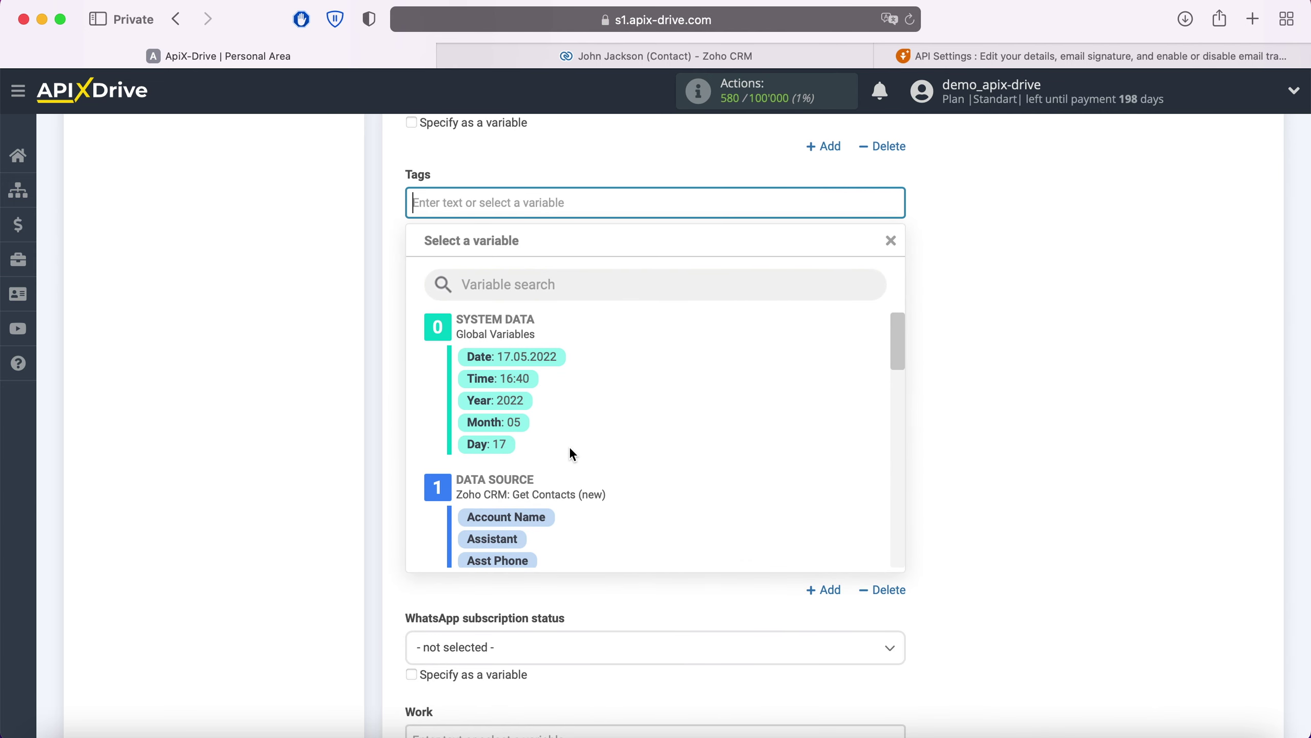
Tag incoming contacts with 'New Contact from ZohoCRM'.
text(N)
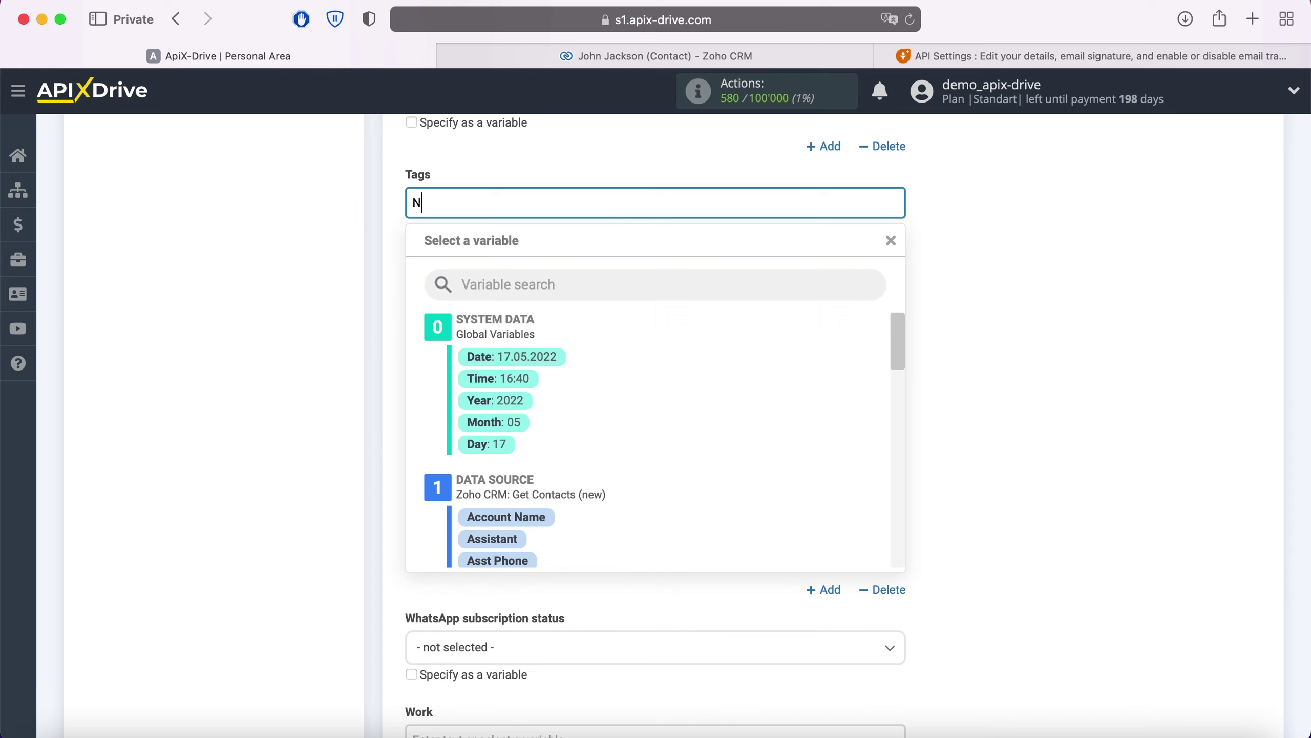
text(ew Contact from ZohoCRM)
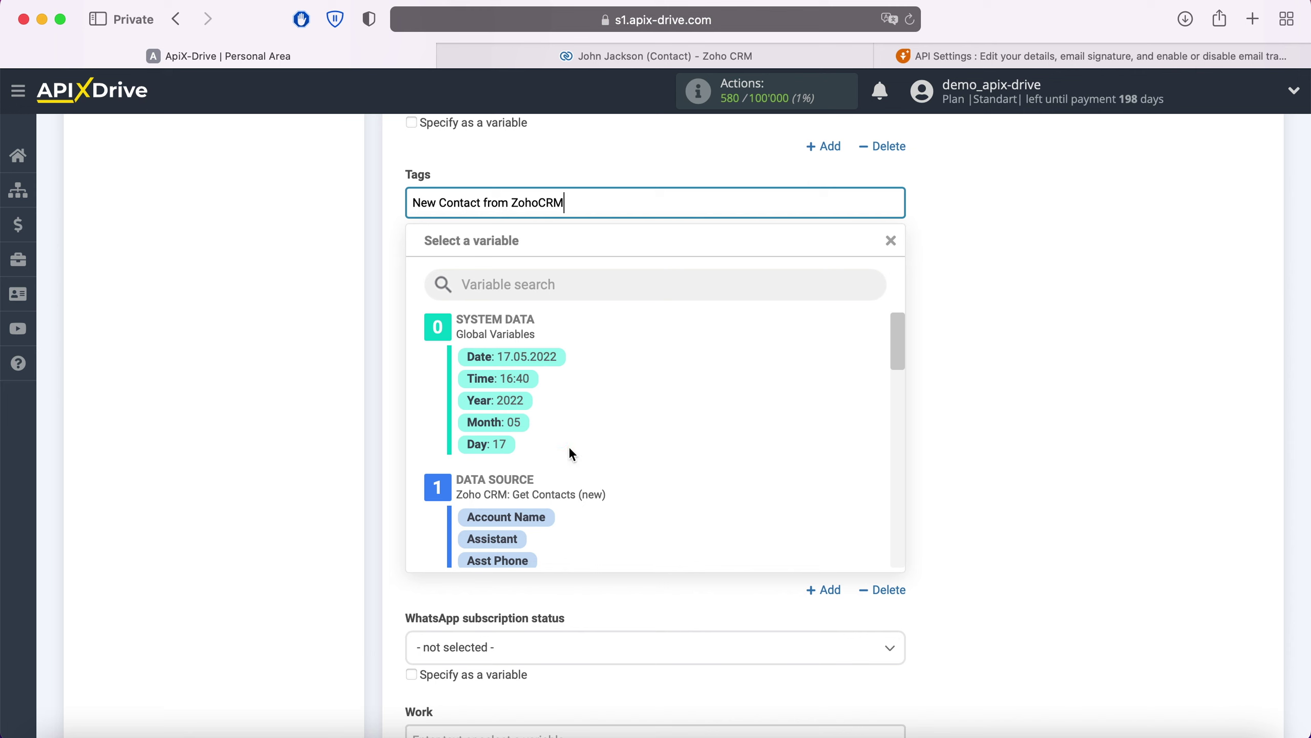
click(335, 407)
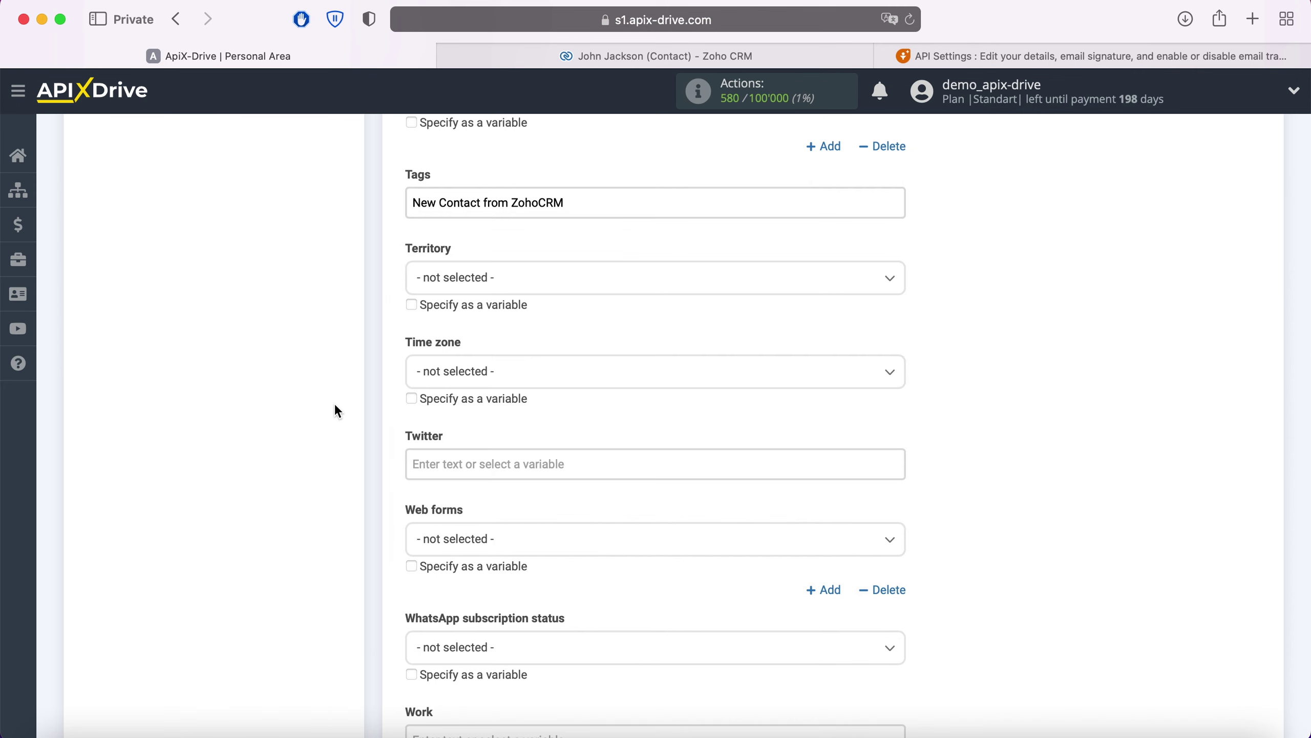
scroll(361, 407, down, 2)
scroll(362, 407, down, 5)
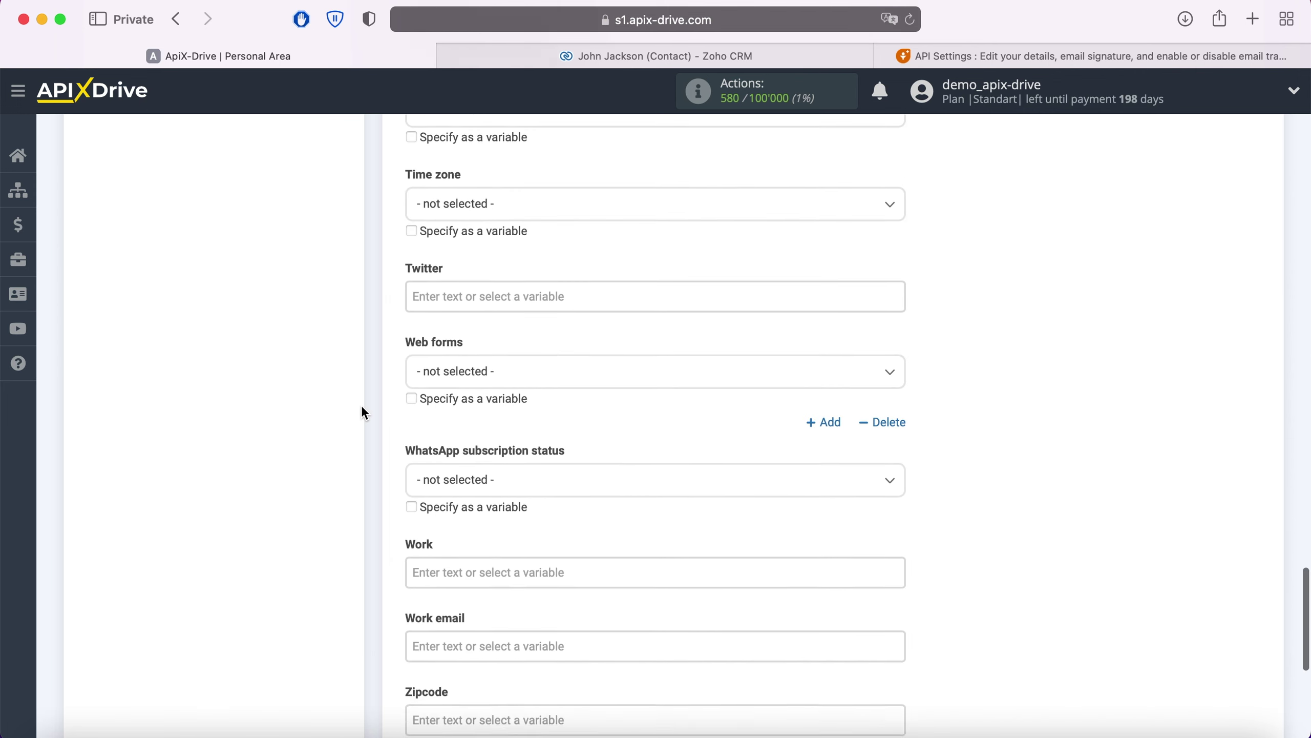
Map Zoho's Email into Work email and continue to the Test step.
click(478, 486)
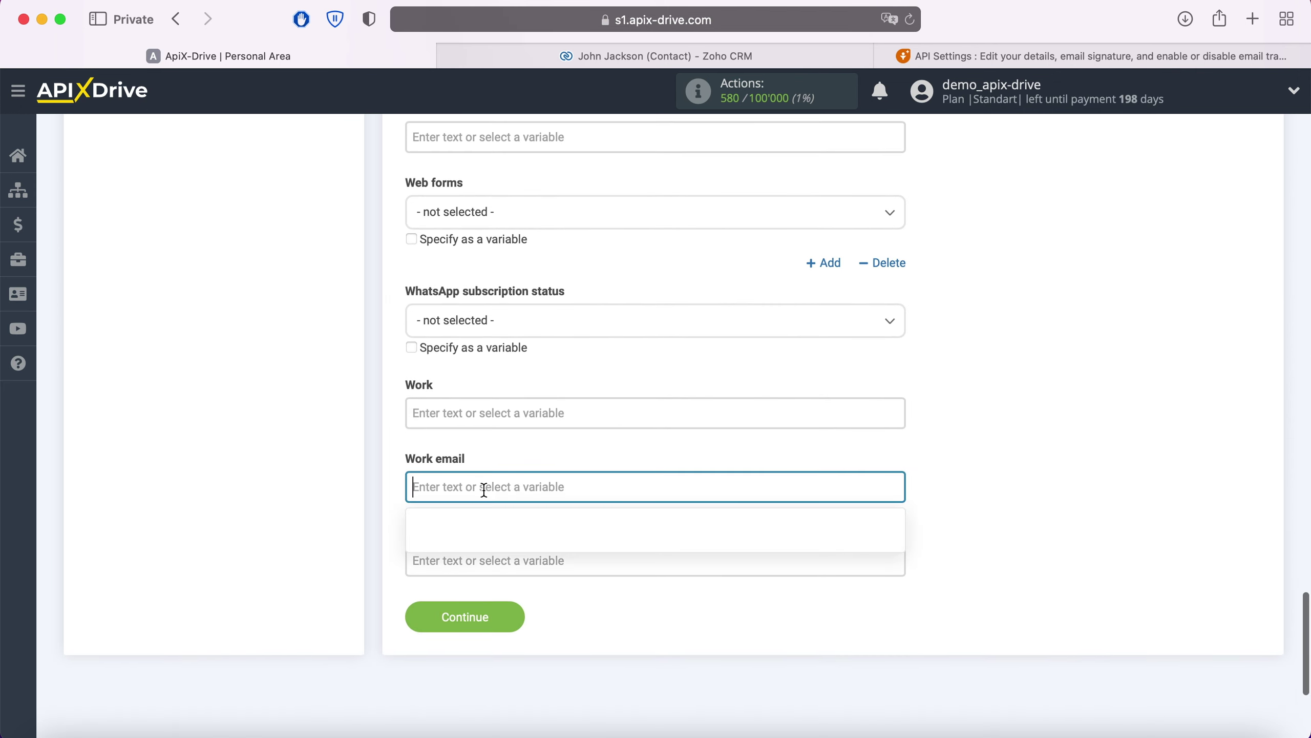
scroll(721, 356, down, 5)
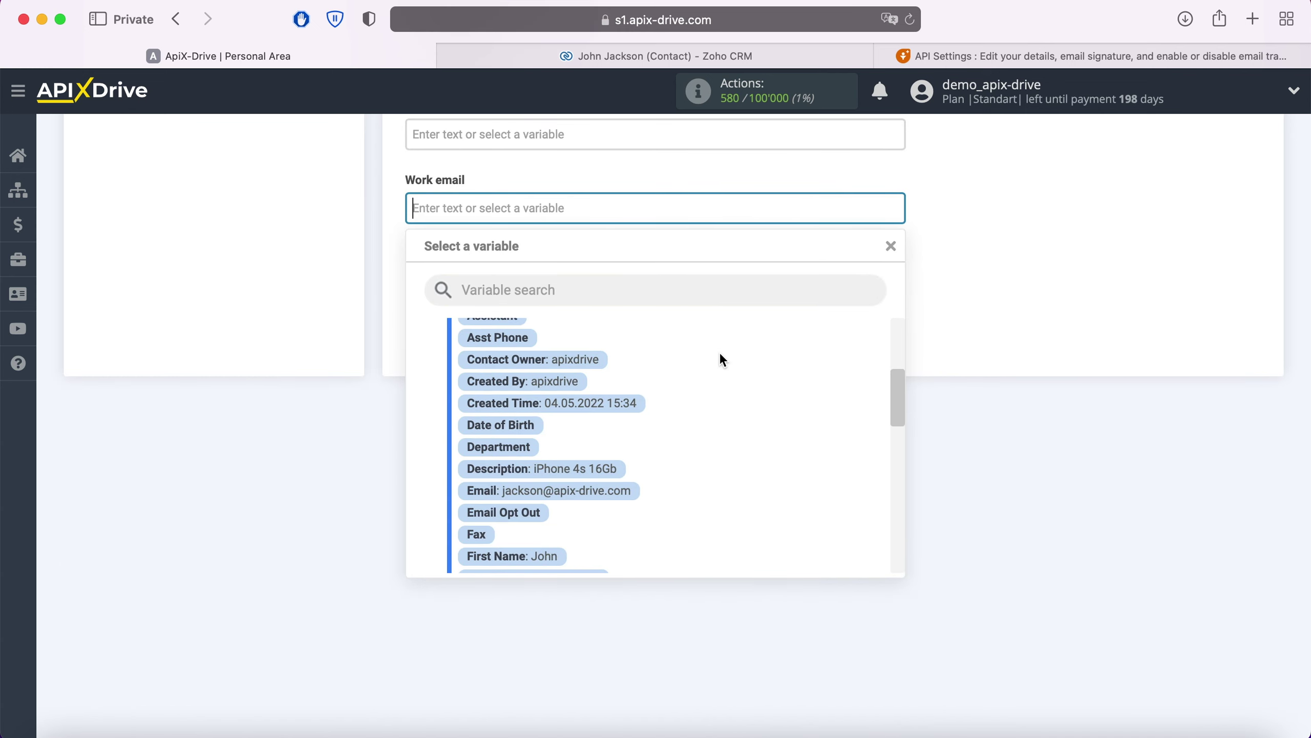
click(616, 440)
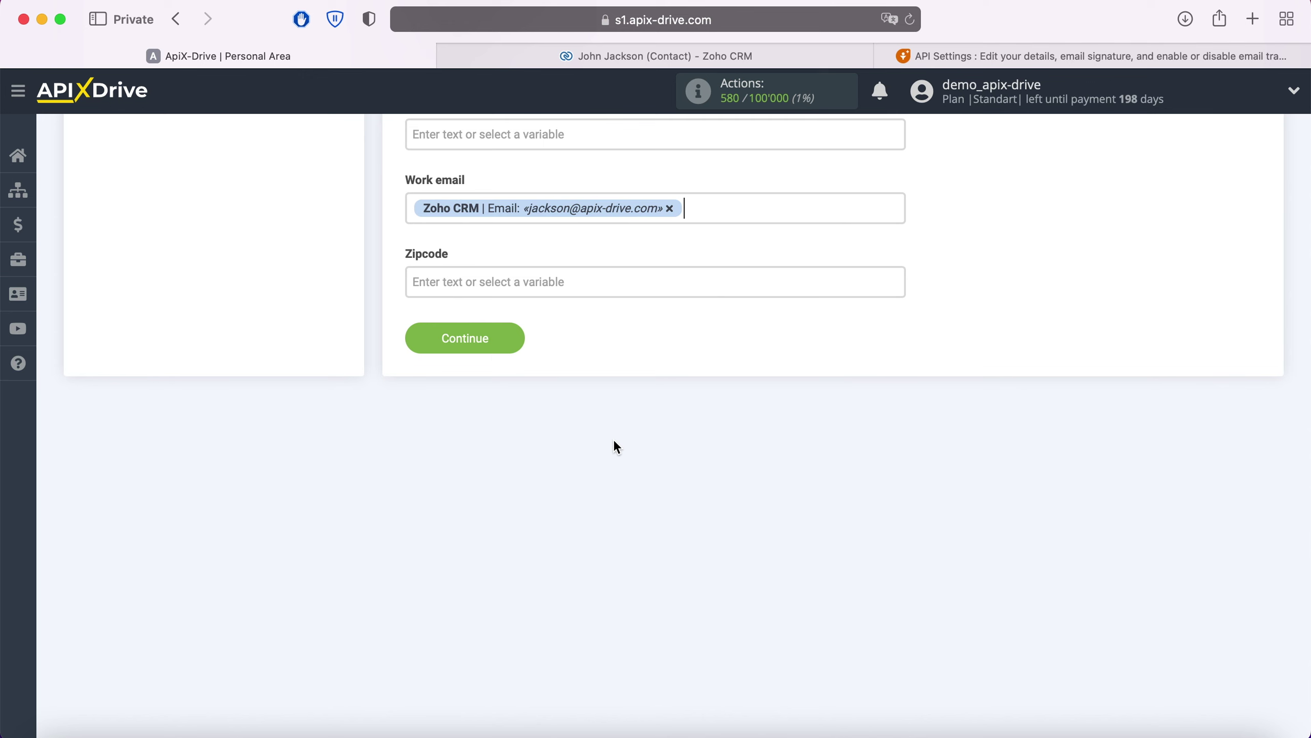
click(518, 336)
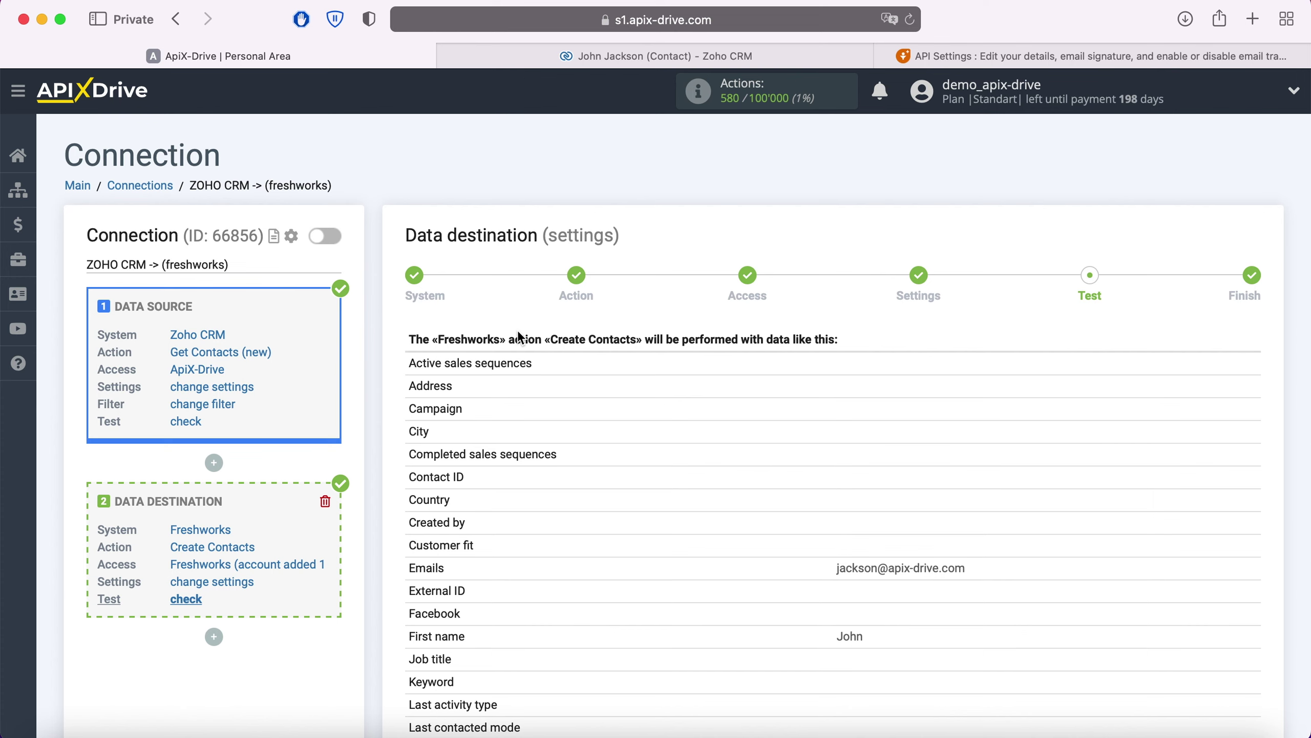
Send the test contact to Freshworks and view the result in Freshsales.
scroll(520, 339, down, 10)
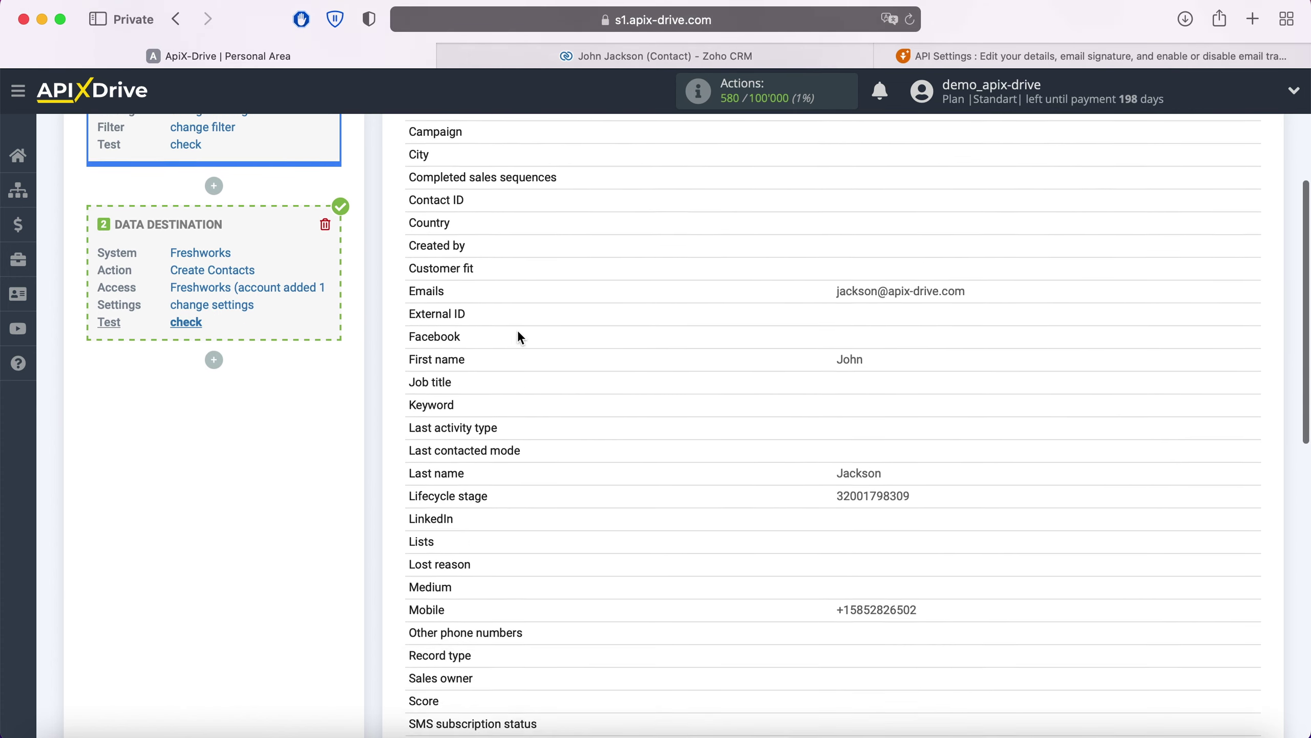
scroll(520, 338, down, 8)
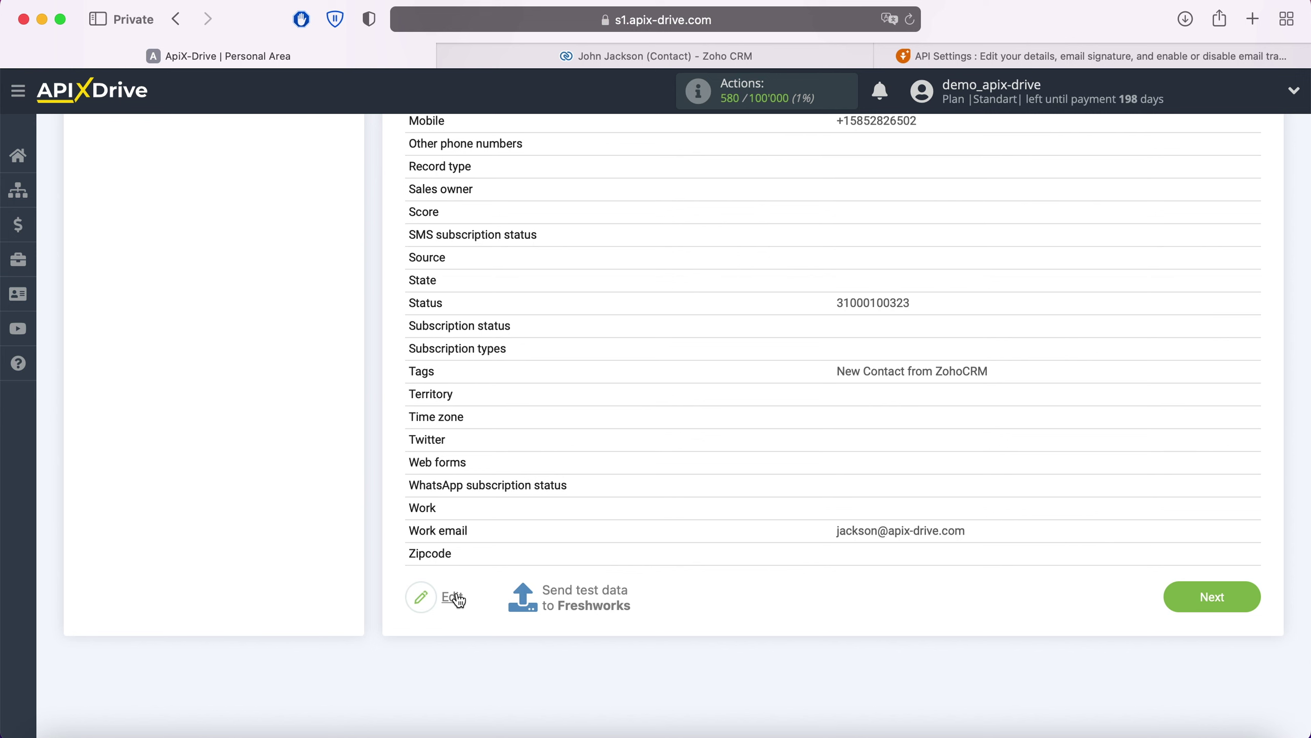
click(588, 594)
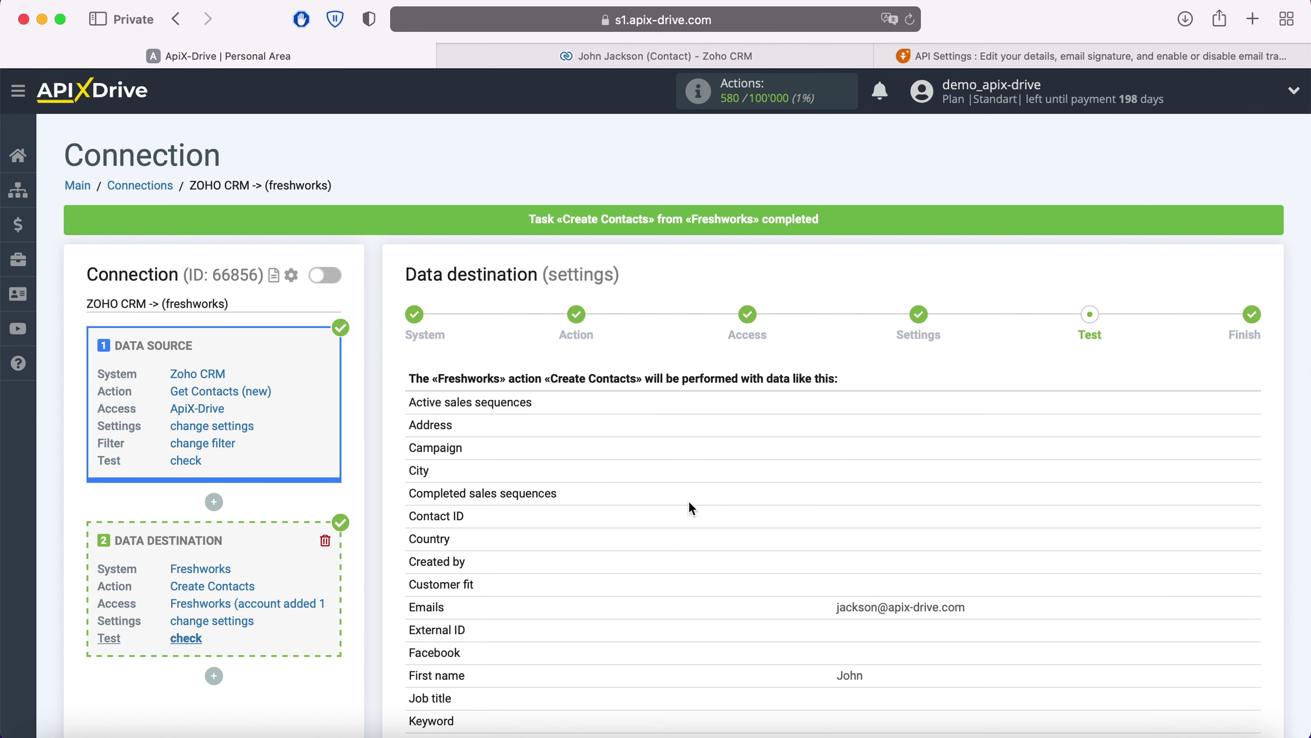
click(923, 55)
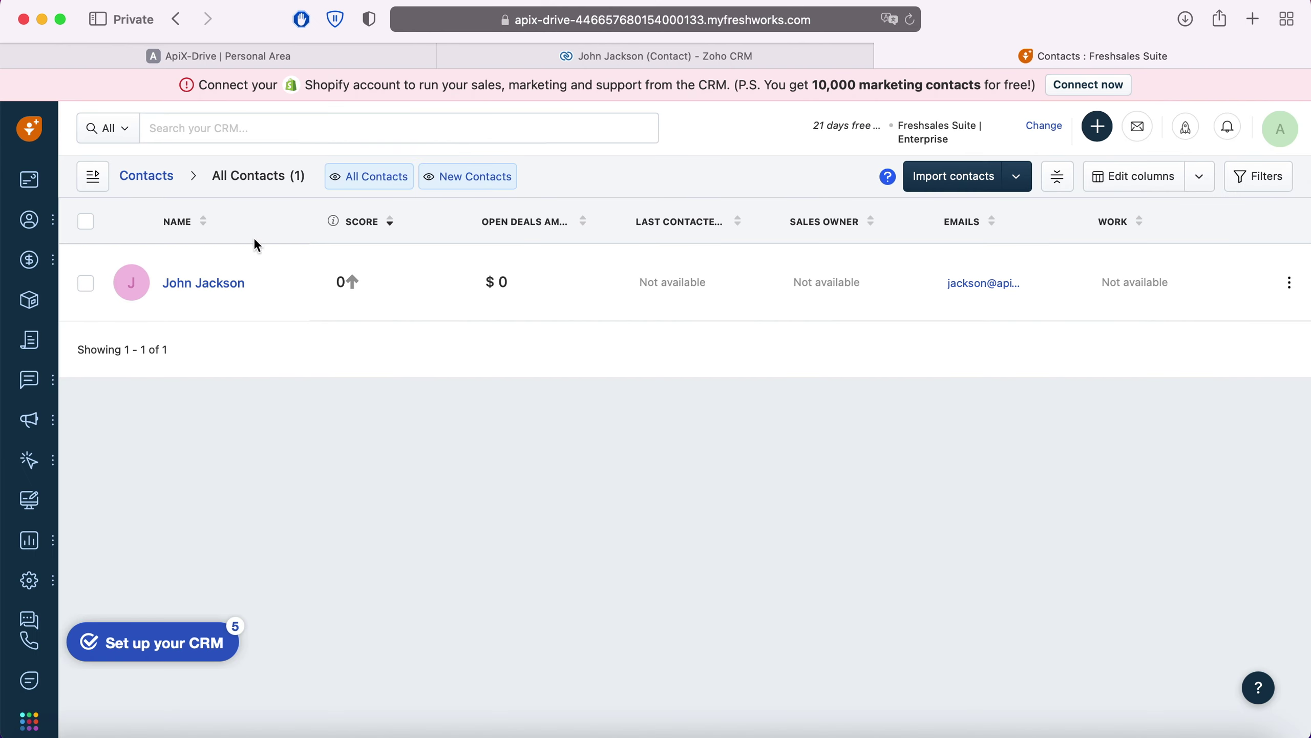
Verify the new contact's ZohoCRM tag, Lead stage and New status, then return to ApiX-Drive.
click(204, 283)
scroll(207, 289, down, 2)
scroll(206, 285, down, 4)
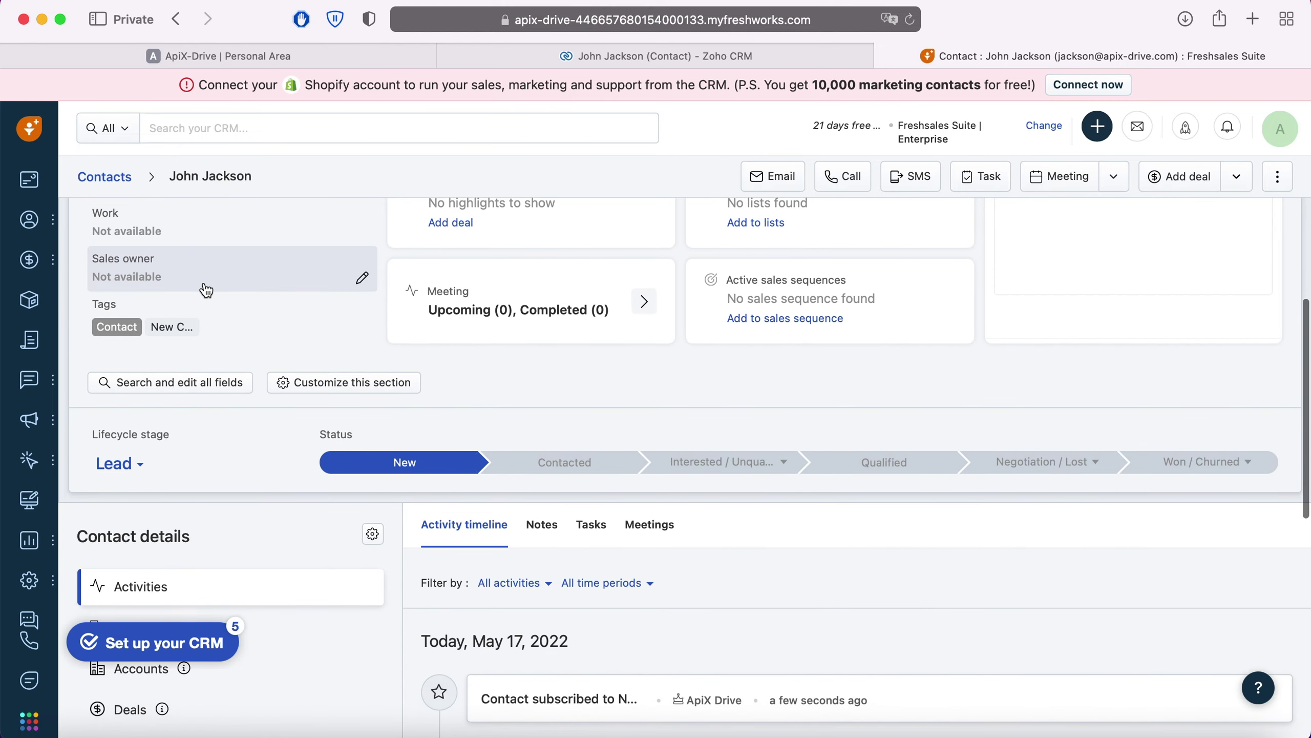
scroll(206, 288, down, 3)
scroll(207, 290, down, 1)
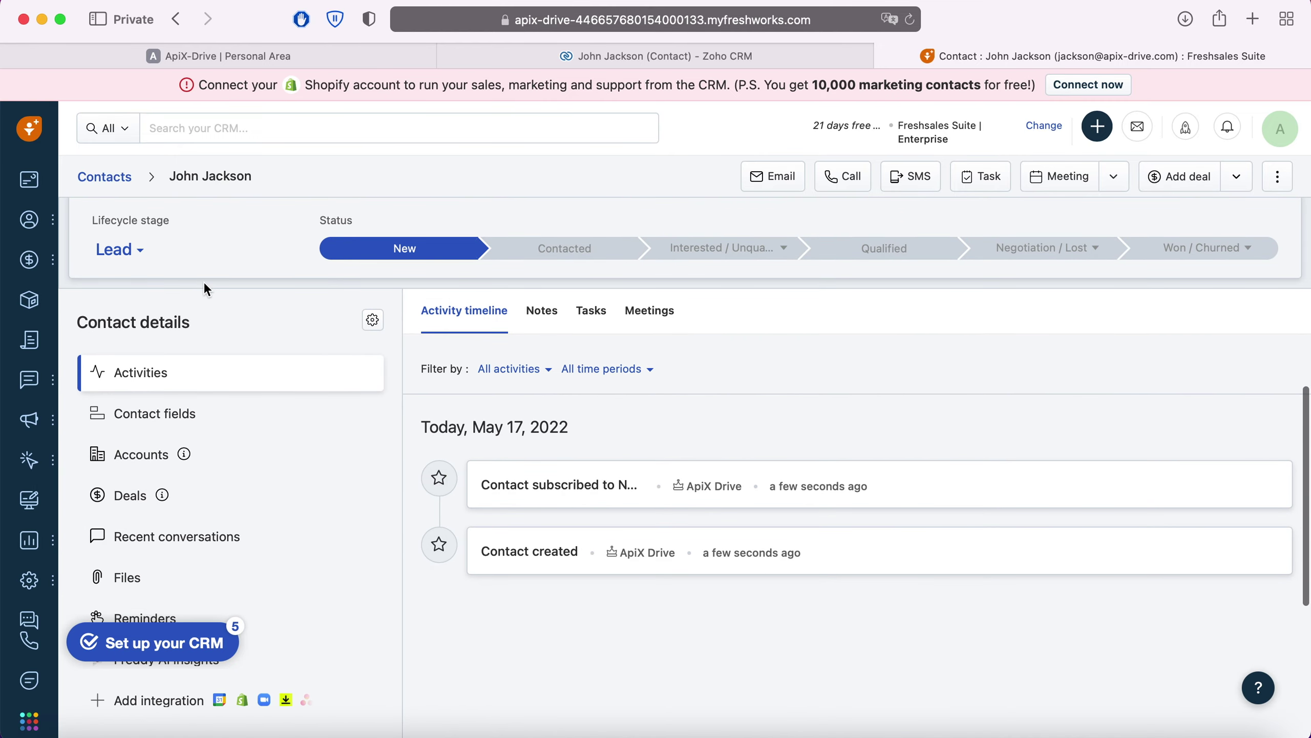
click(168, 413)
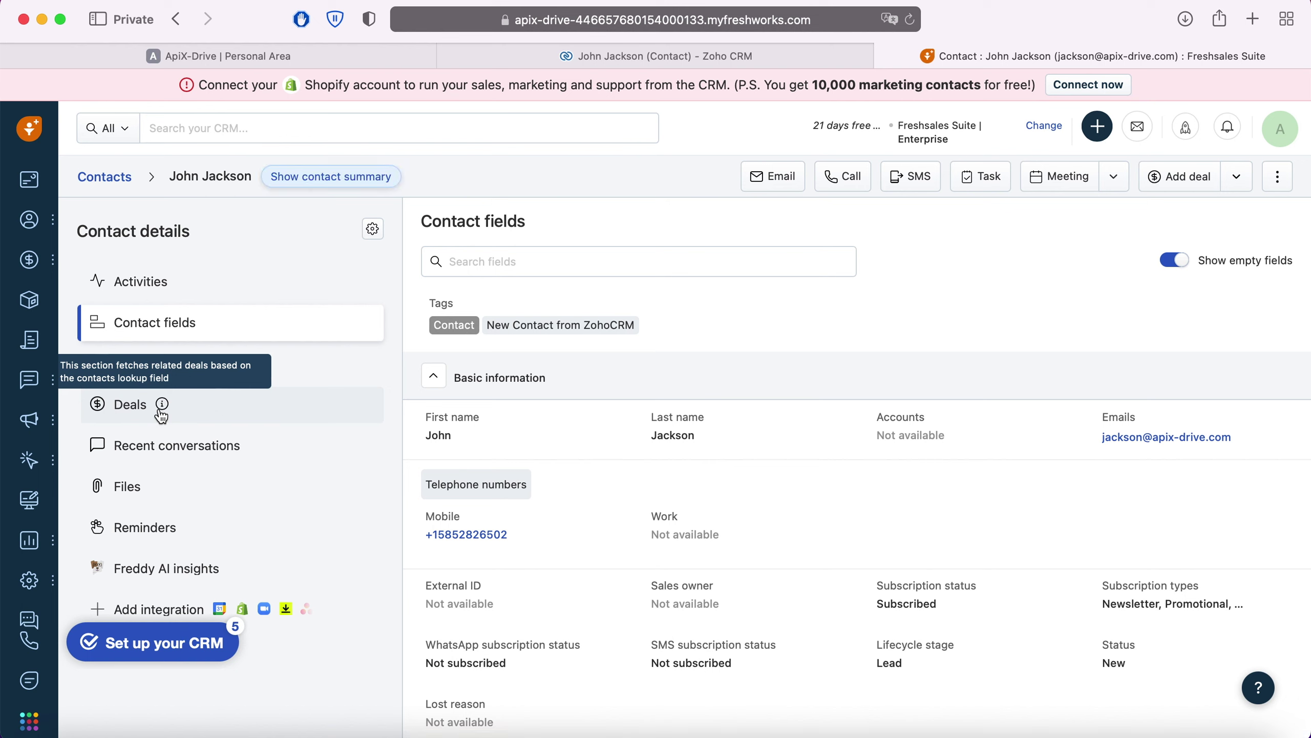
click(203, 54)
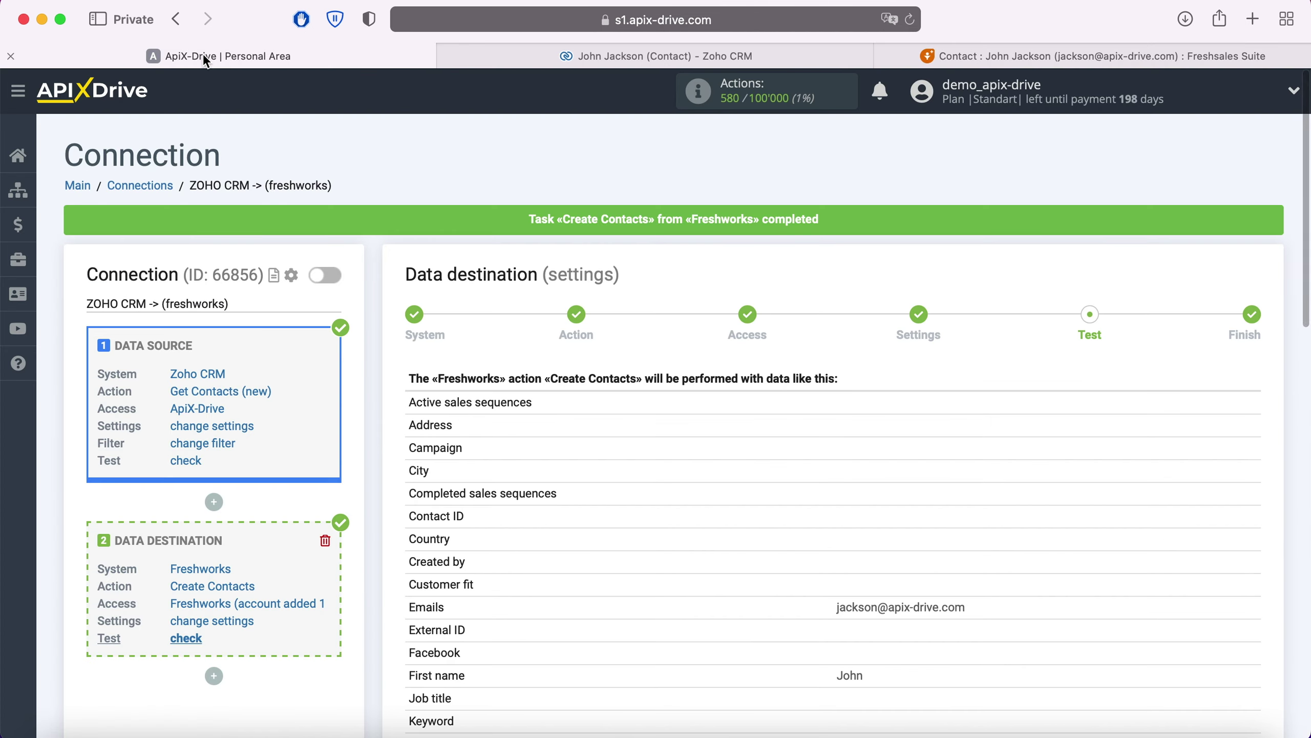
Finish the setup and enable automatic updates for the connection.
scroll(1031, 413, down, 10)
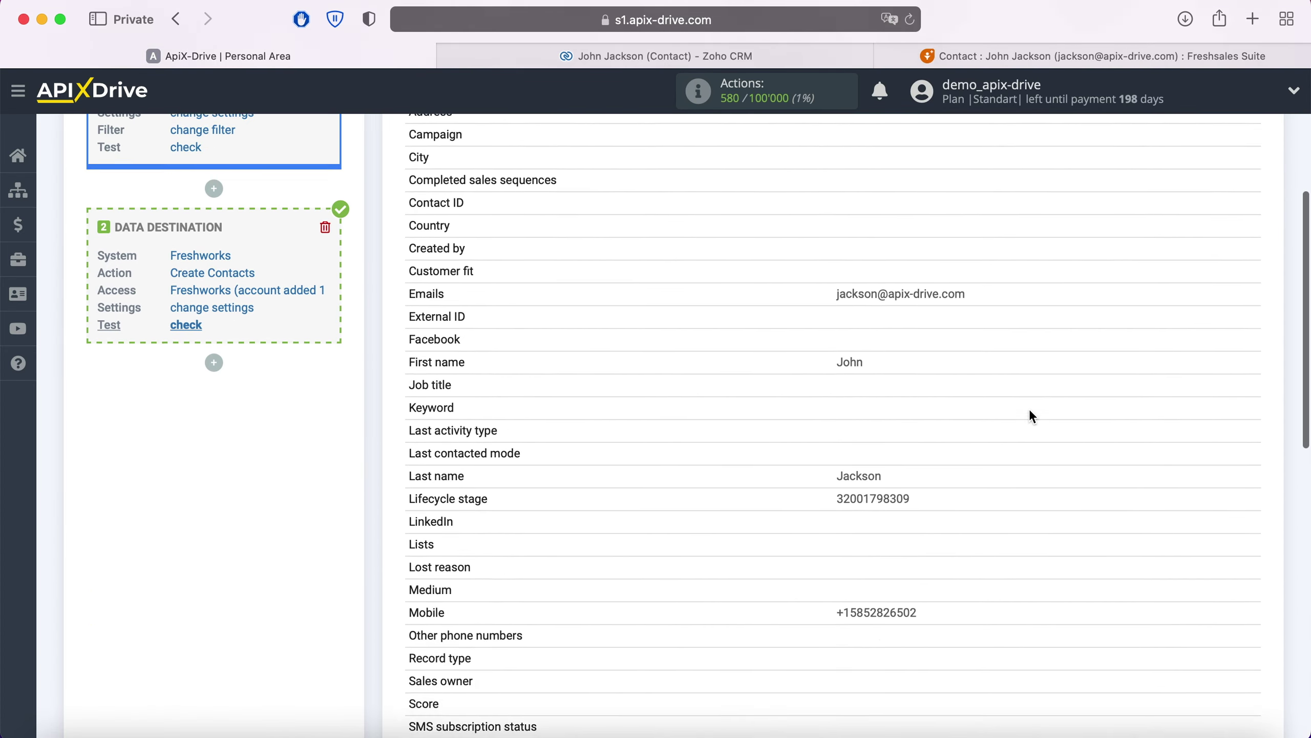
scroll(1031, 411, down, 6)
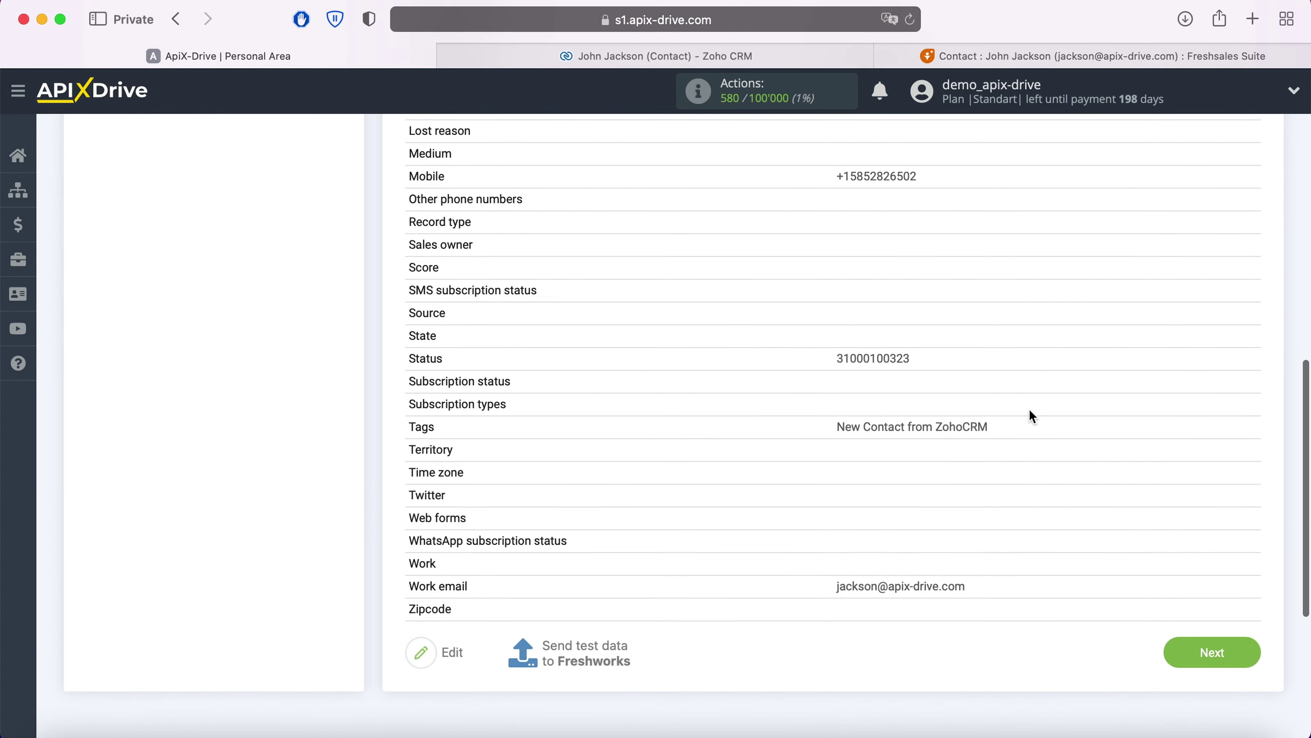
click(1241, 652)
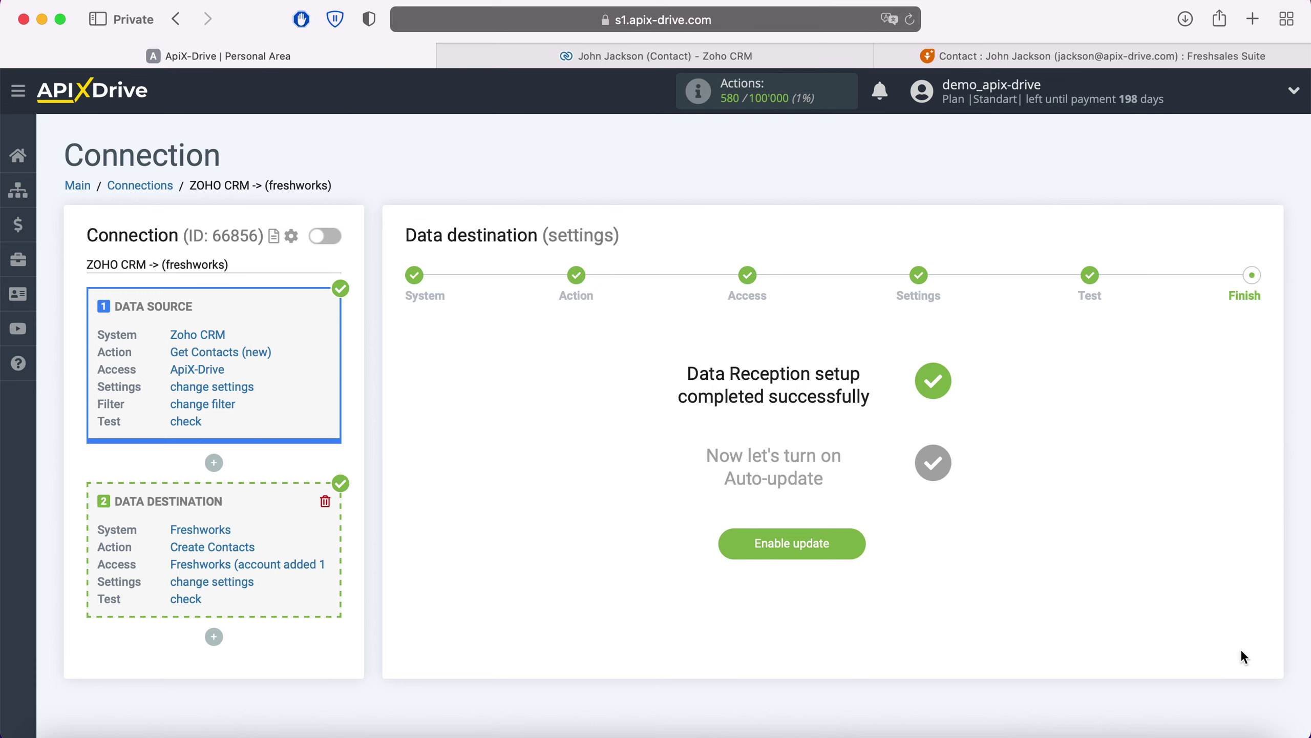
click(857, 546)
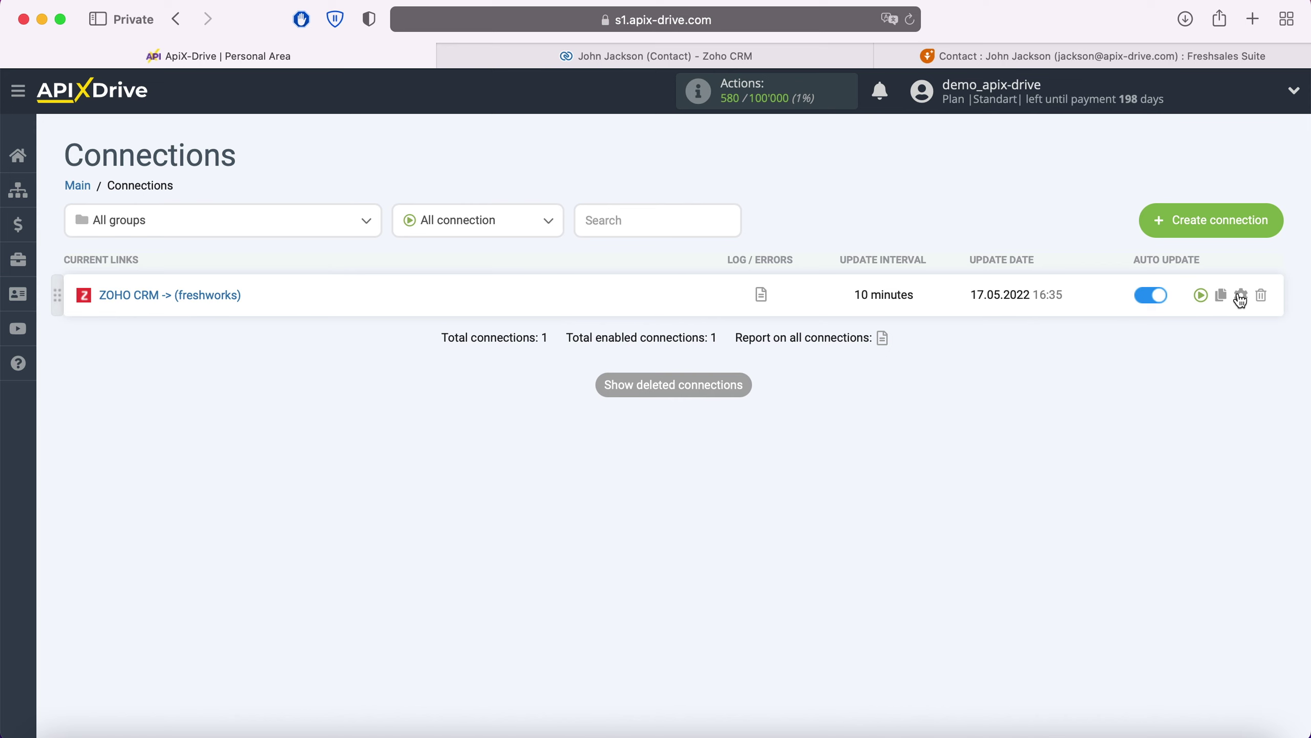
Set the connection's update interval to 5 minutes and save.
click(1241, 295)
click(760, 419)
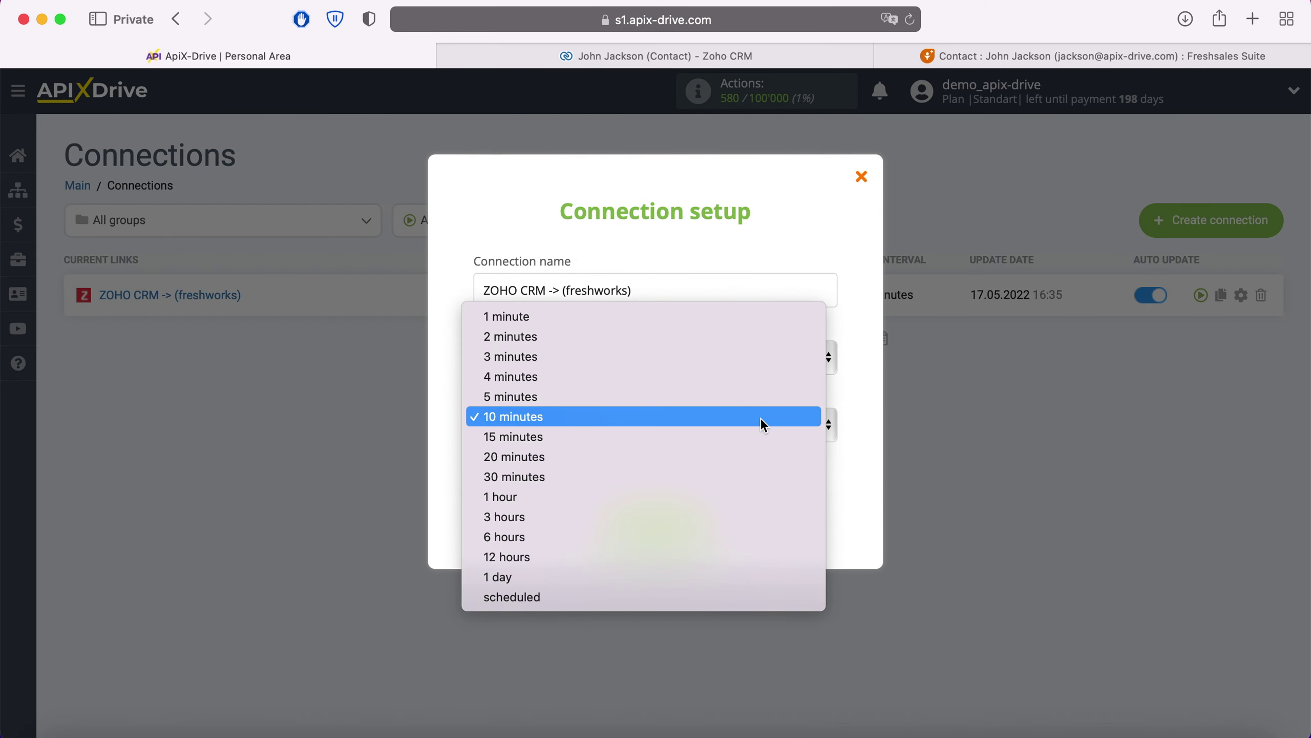
click(737, 399)
click(704, 519)
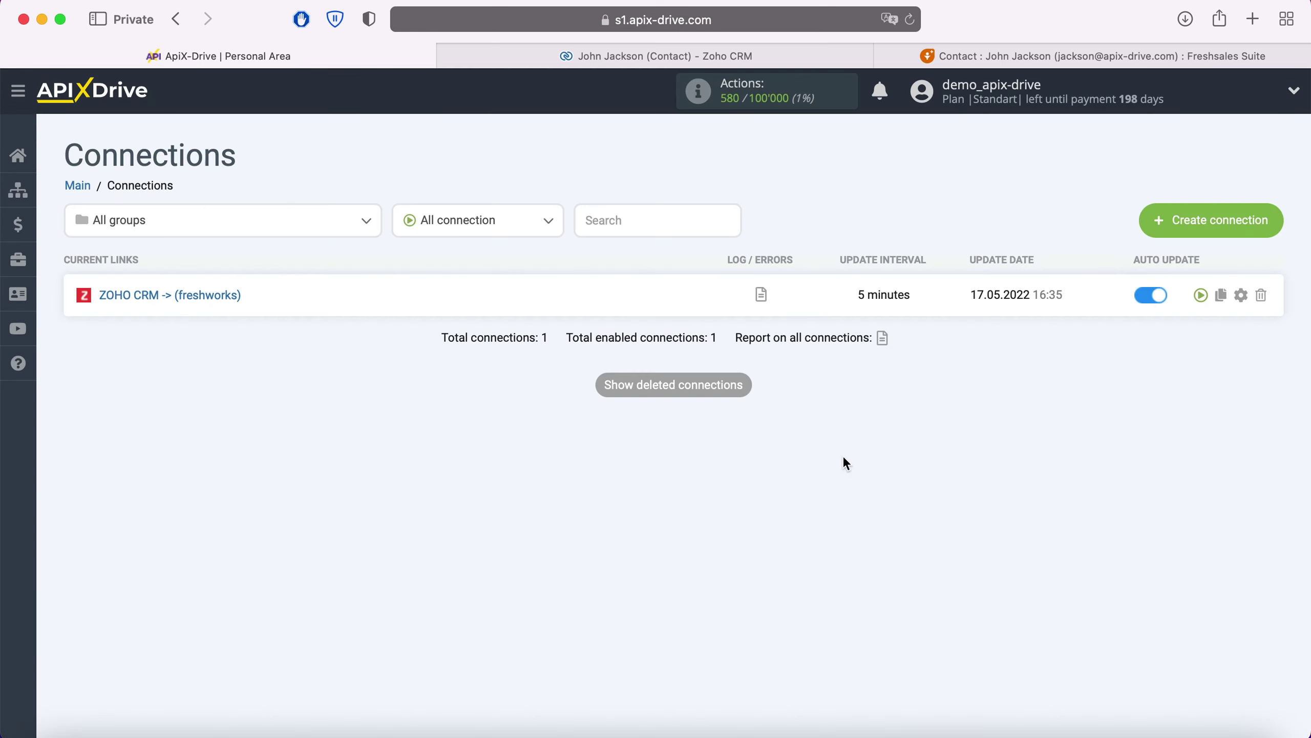